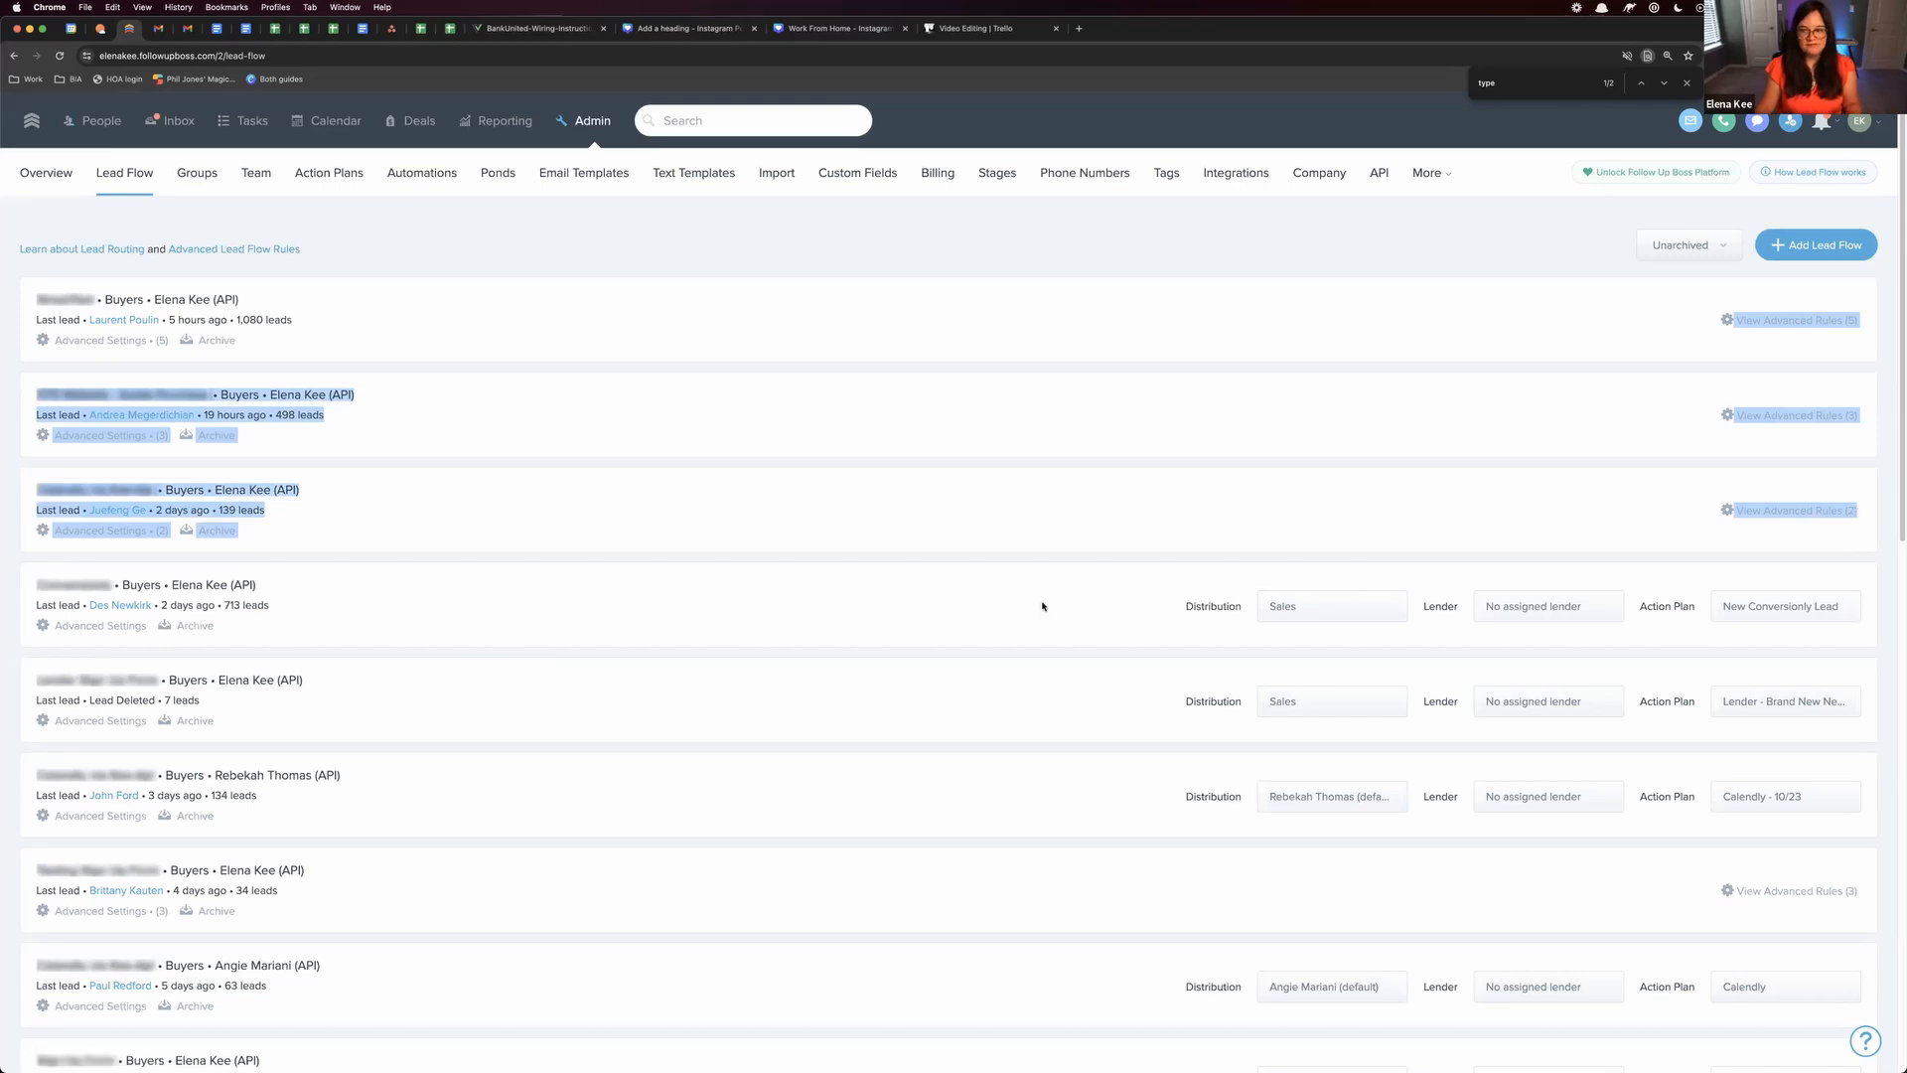
Open the advanced settings of the first lead flow and review its rules, including Rule 1's tag condition
{"action": "left_click_drag", "start_coordinate": [1701, 304], "coordinate": [1865, 536]}
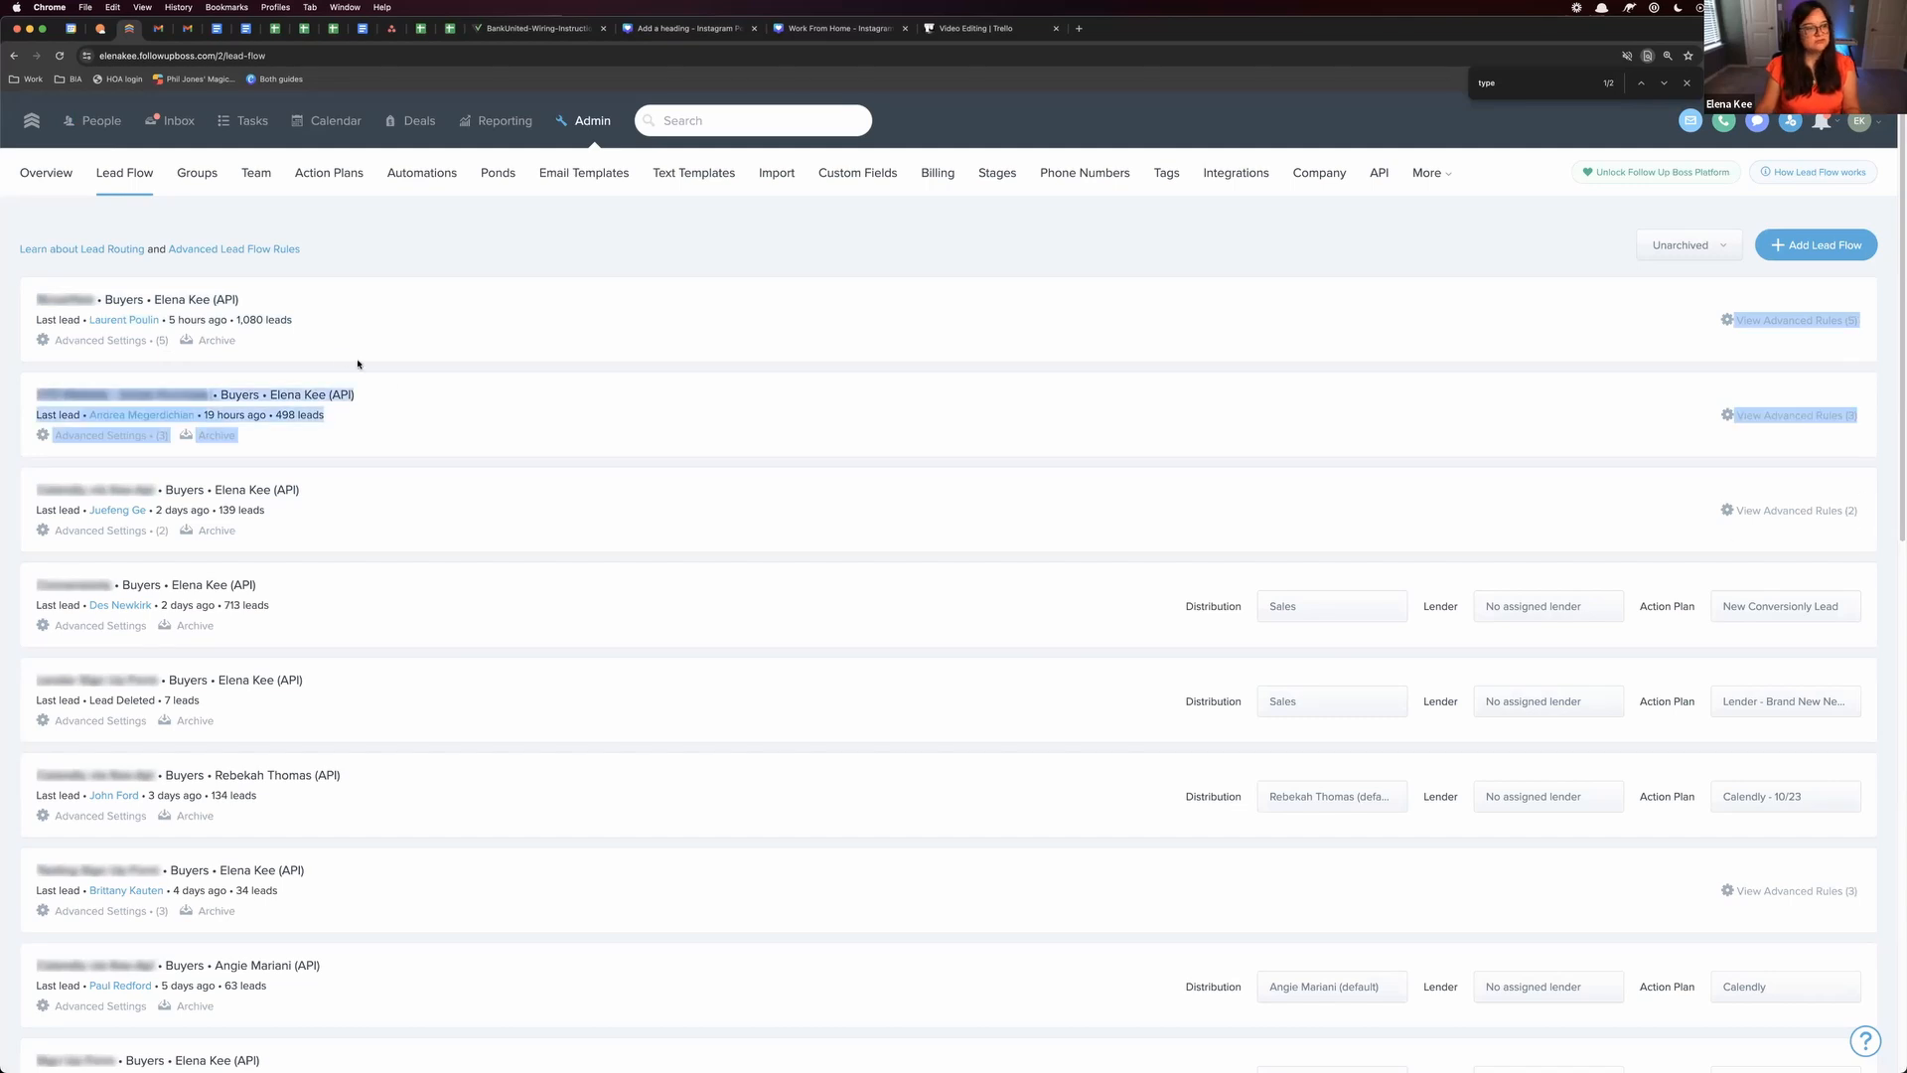
{"action": "left_click", "coordinate": [130, 342]}
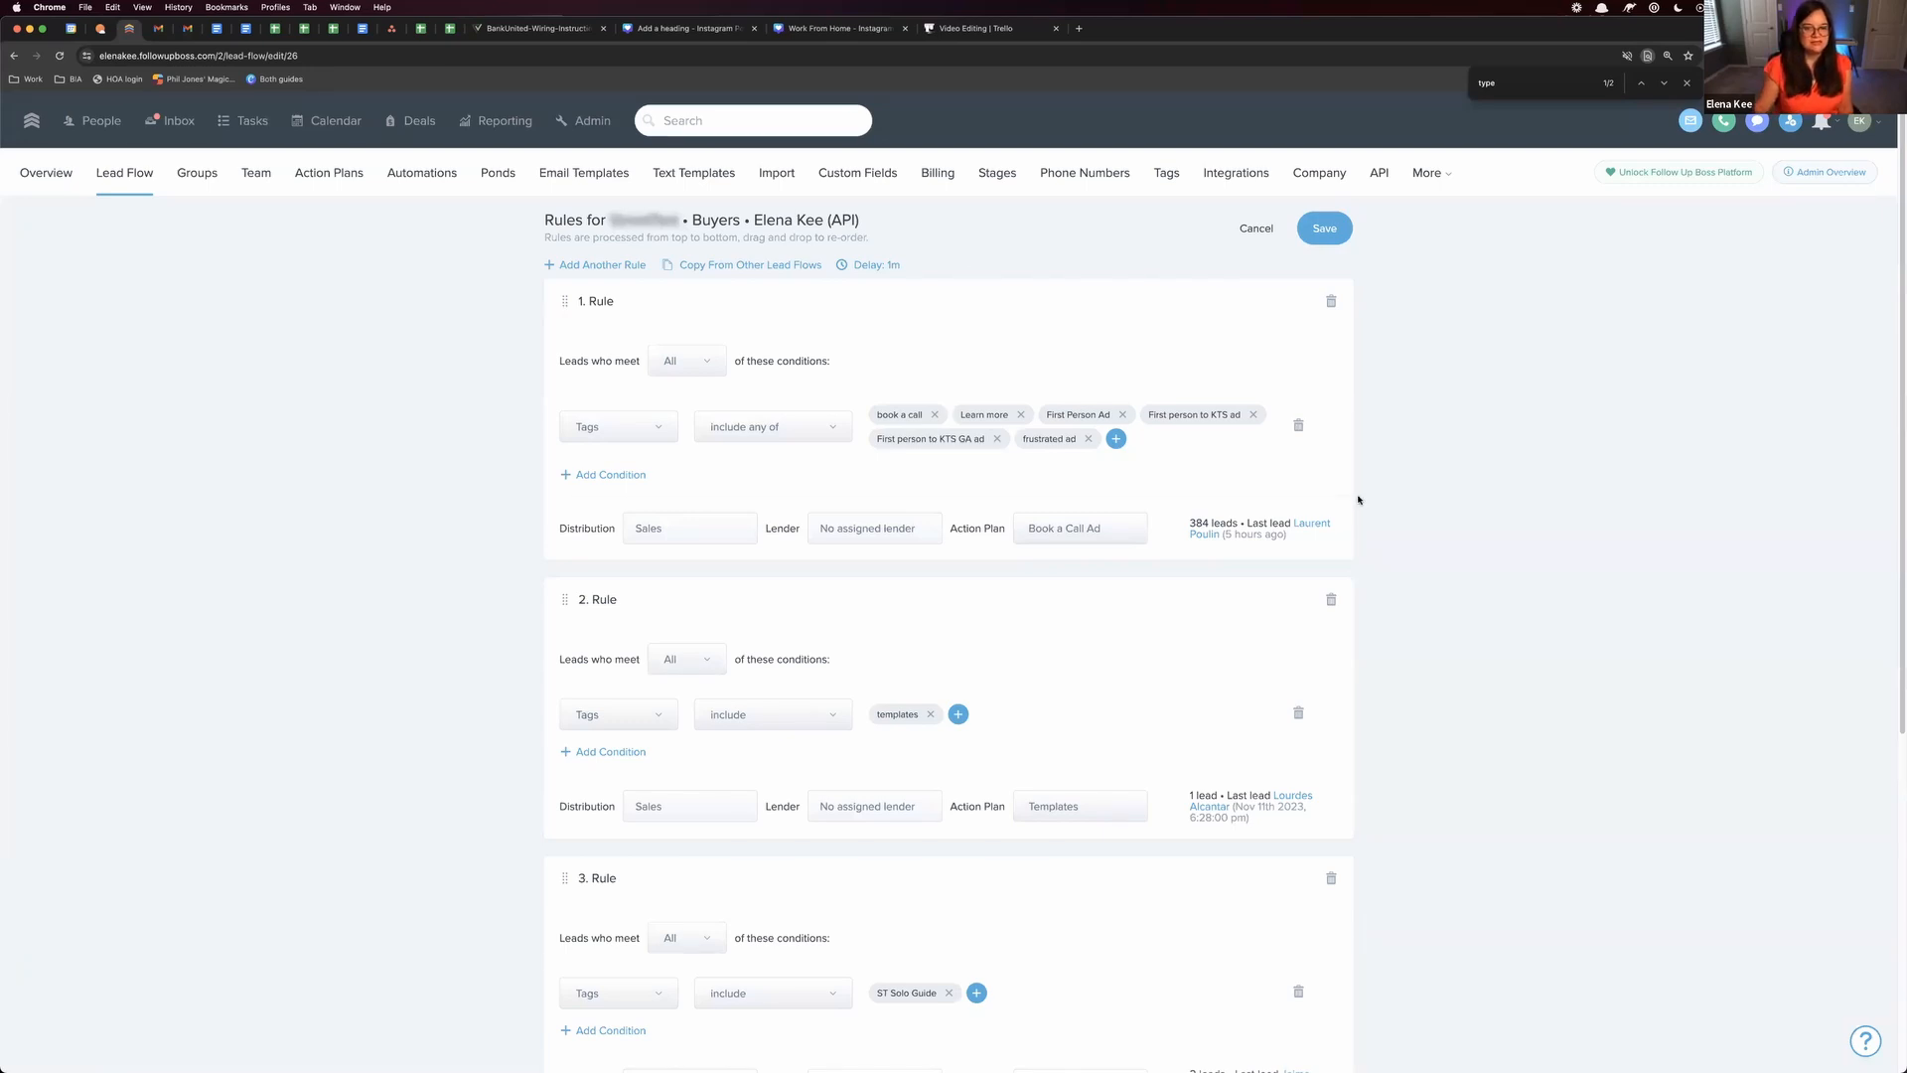
{"action": "scroll", "coordinate": [725, 635], "scroll_direction": "down", "scroll_amount": 5}
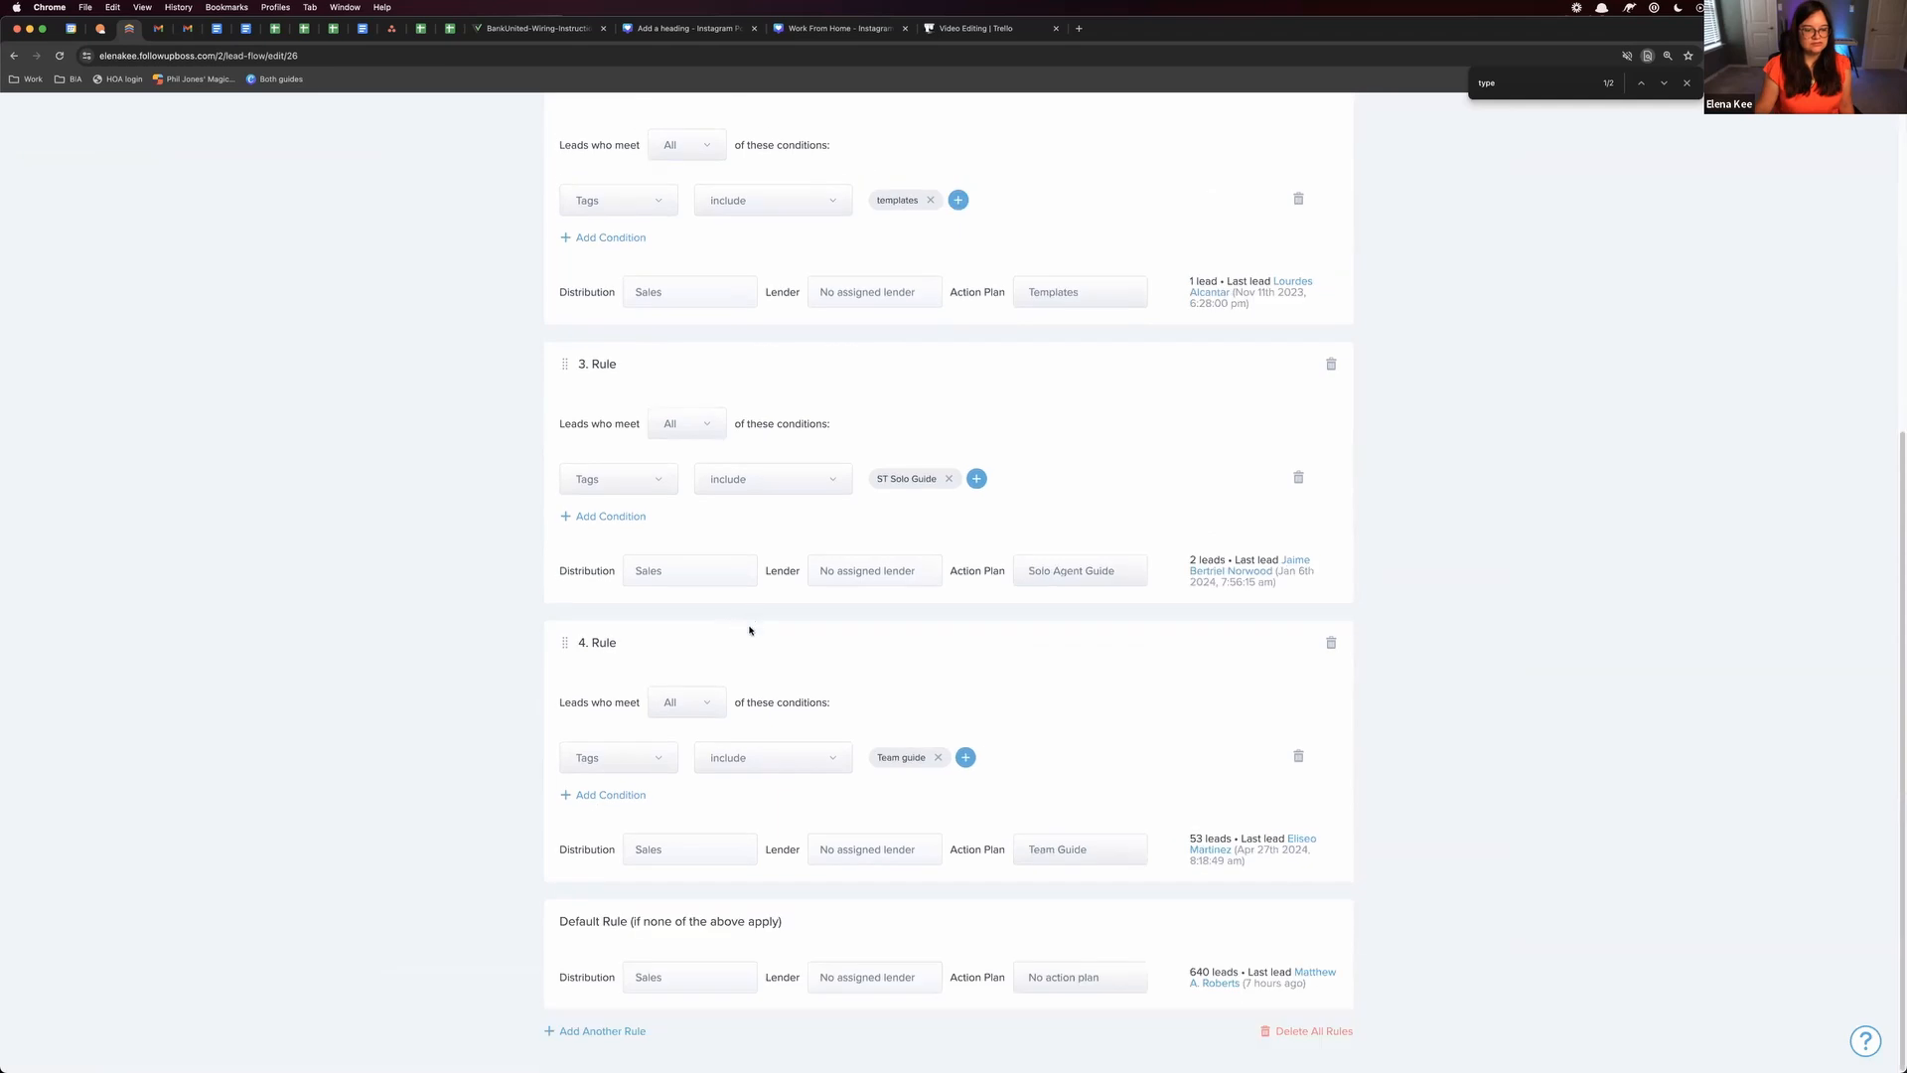
{"action": "scroll", "coordinate": [596, 348], "scroll_direction": "up", "scroll_amount": 5}
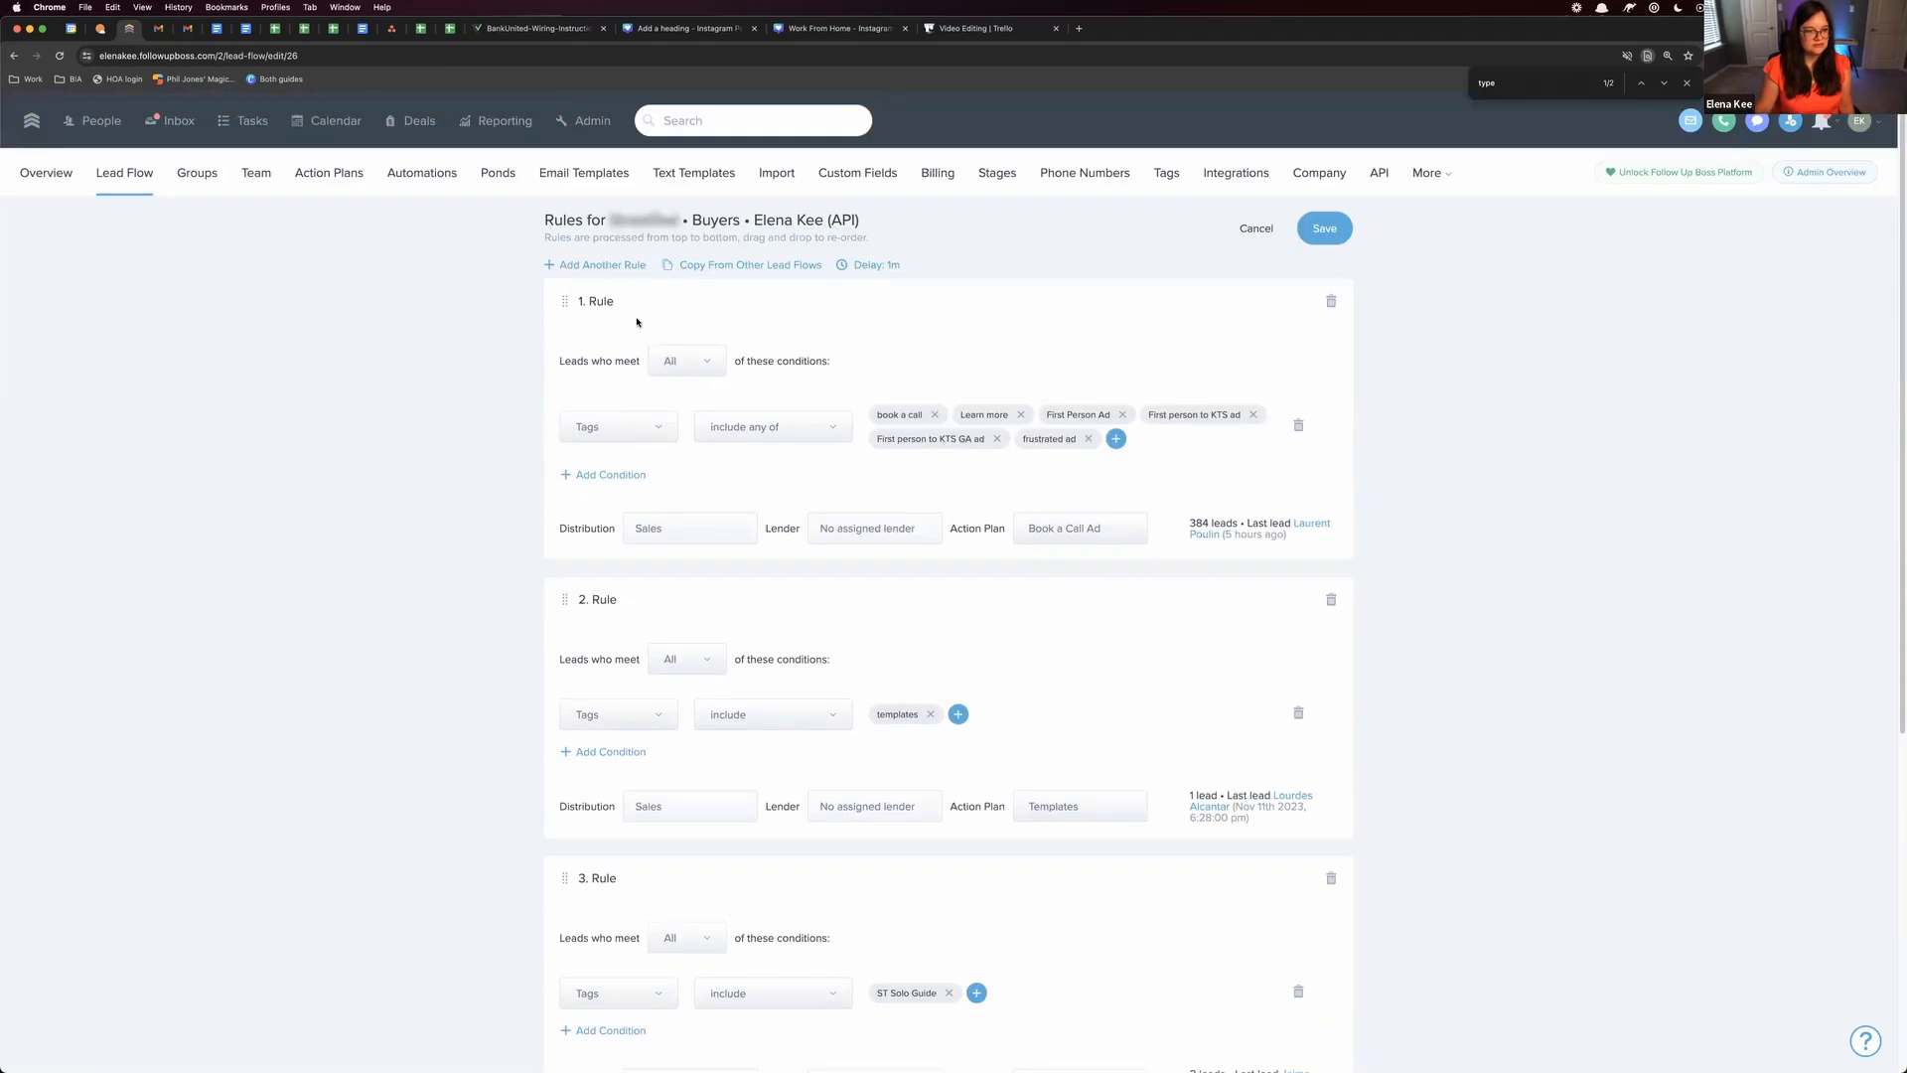
{"action": "left_click_drag", "start_coordinate": [558, 417], "coordinate": [661, 439]}
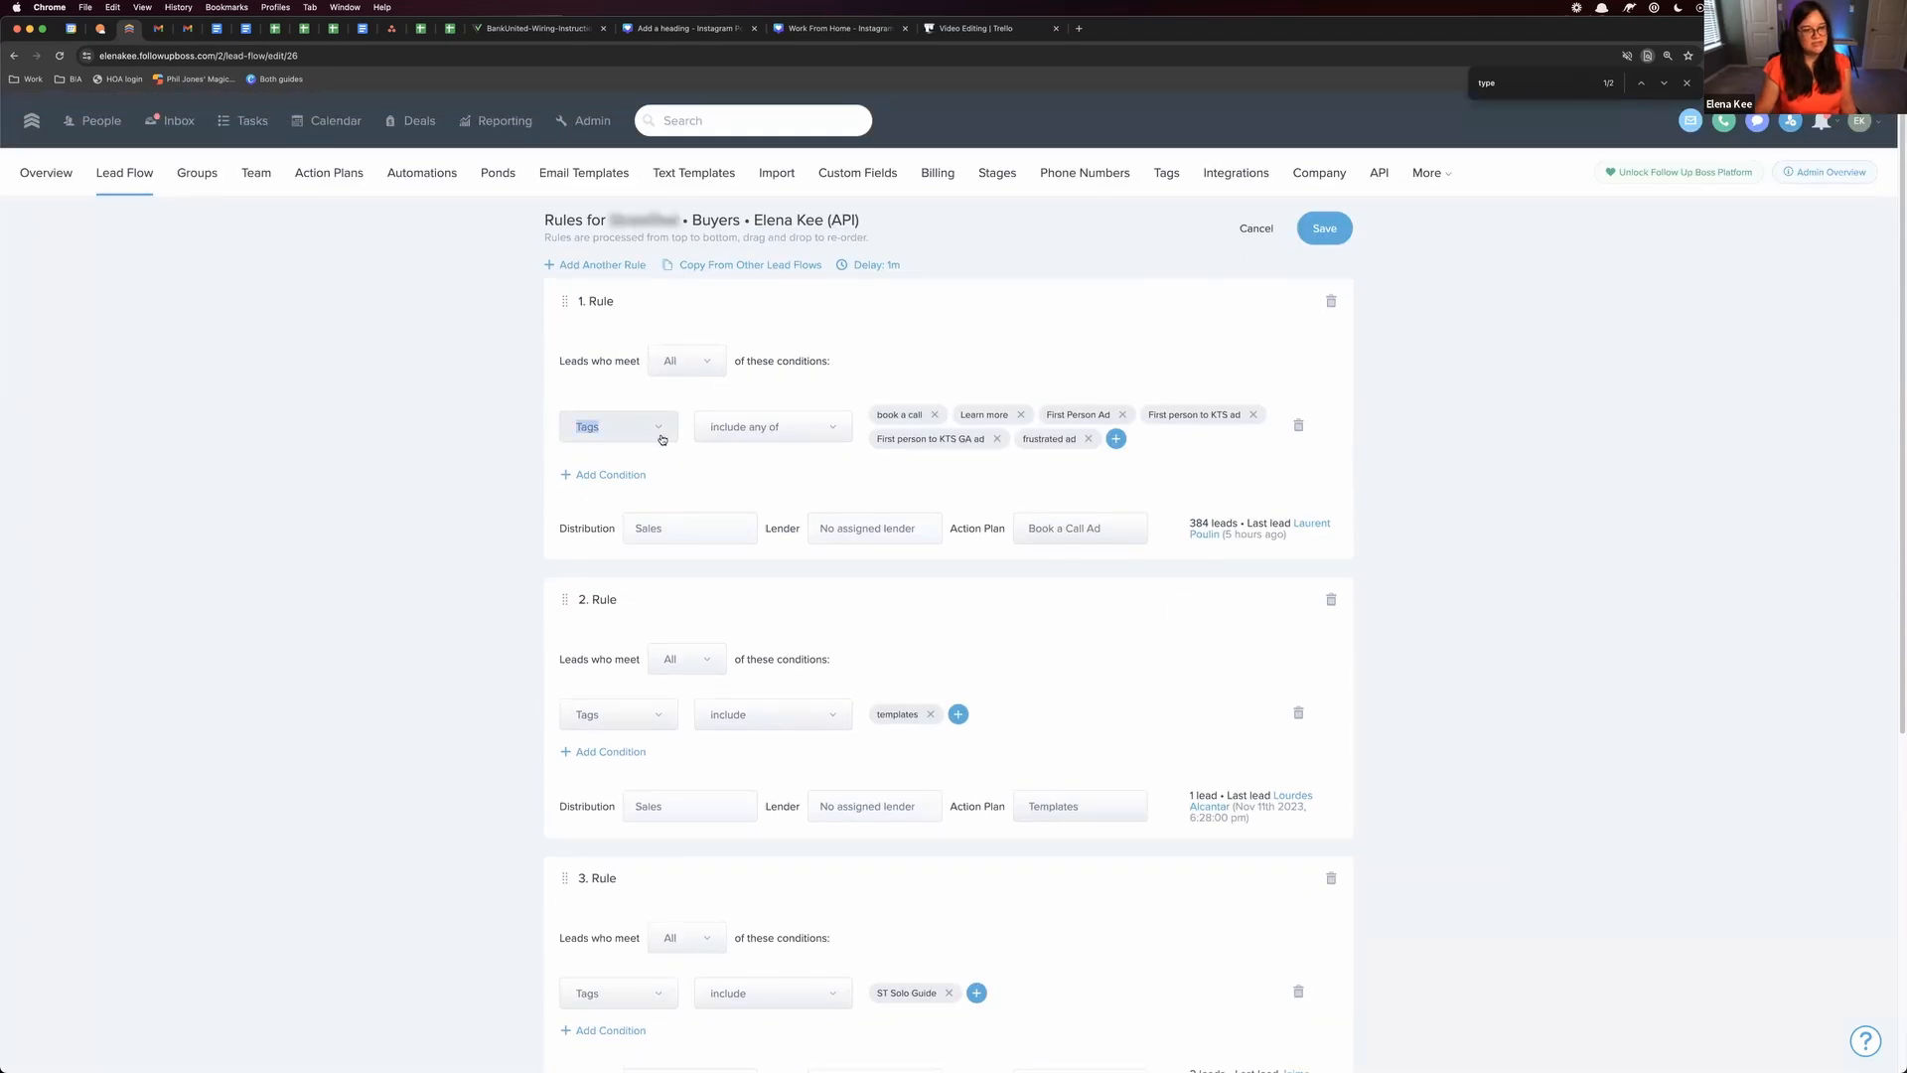
{"action": "left_click_drag", "start_coordinate": [874, 414], "coordinate": [1145, 454]}
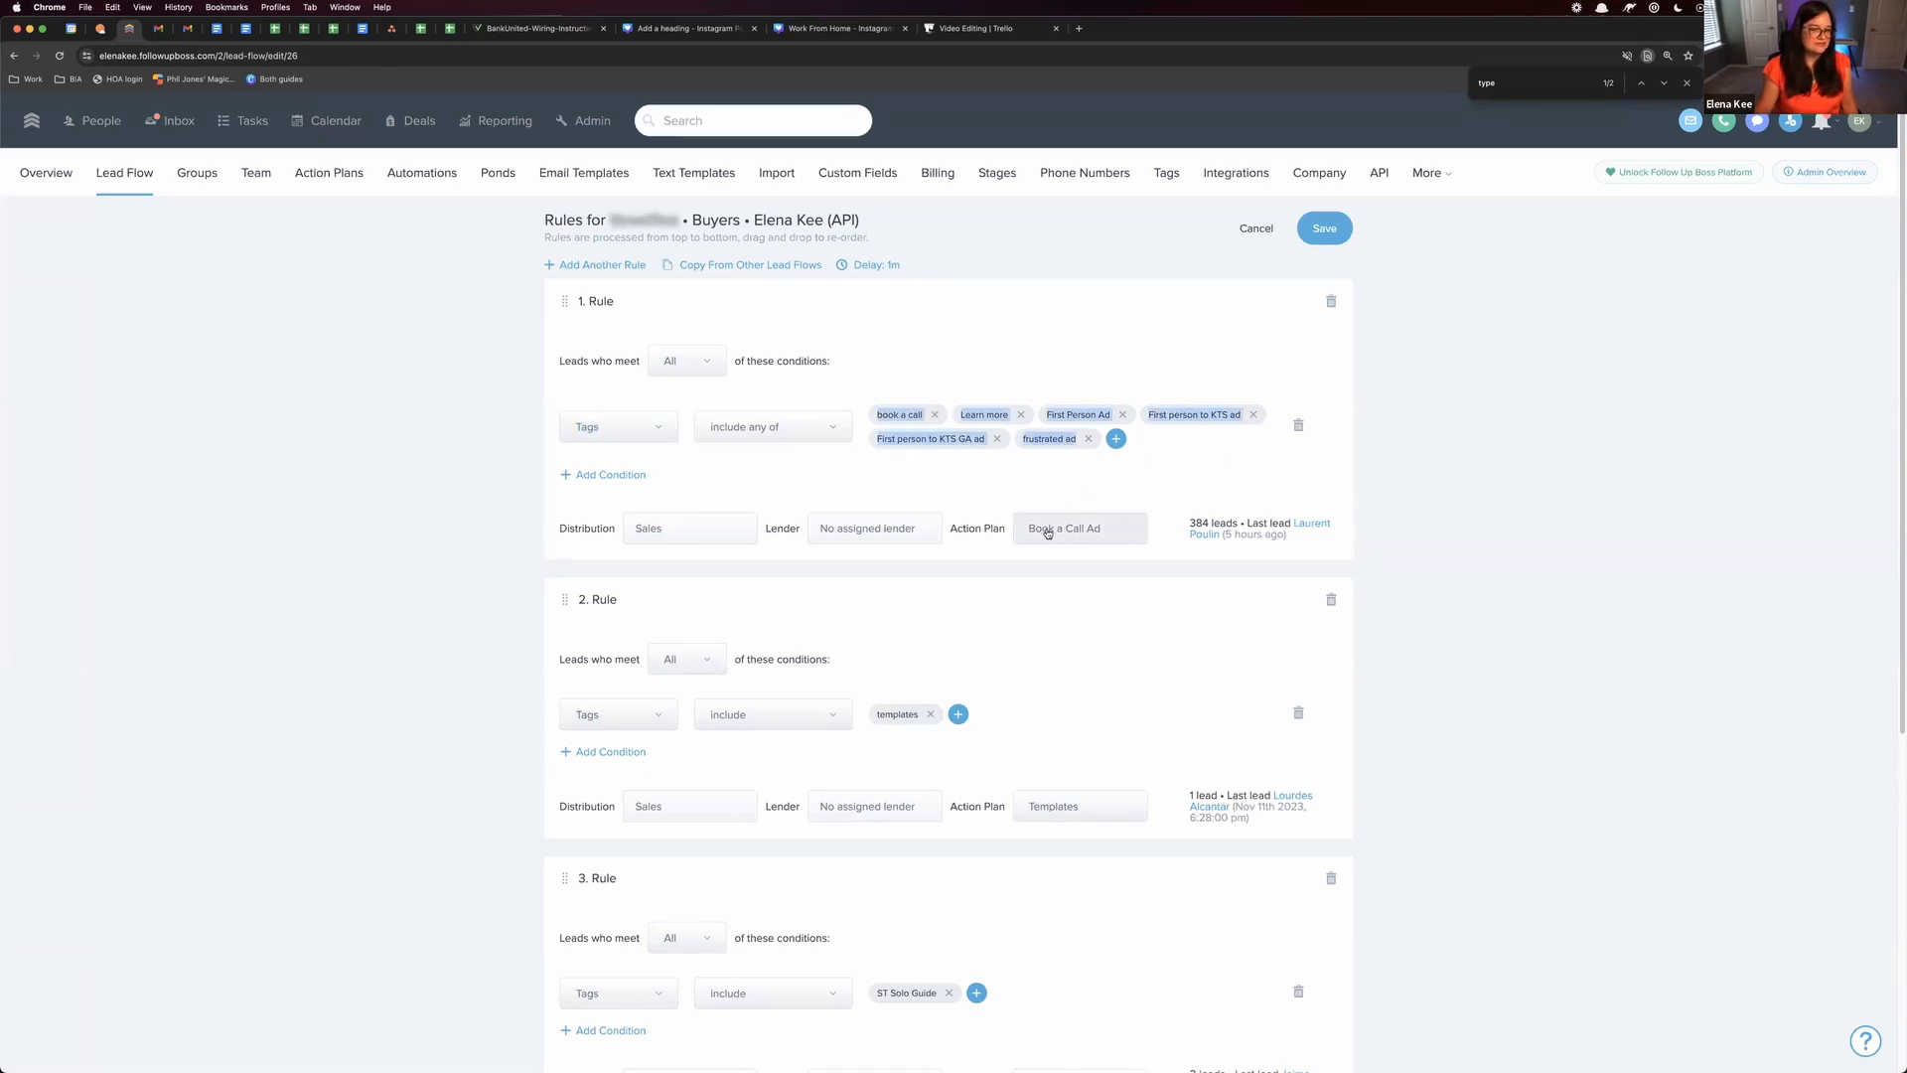
Add a condition to Rule 1 requiring the price to be greater than 800000
{"action": "left_click", "coordinate": [627, 476]}
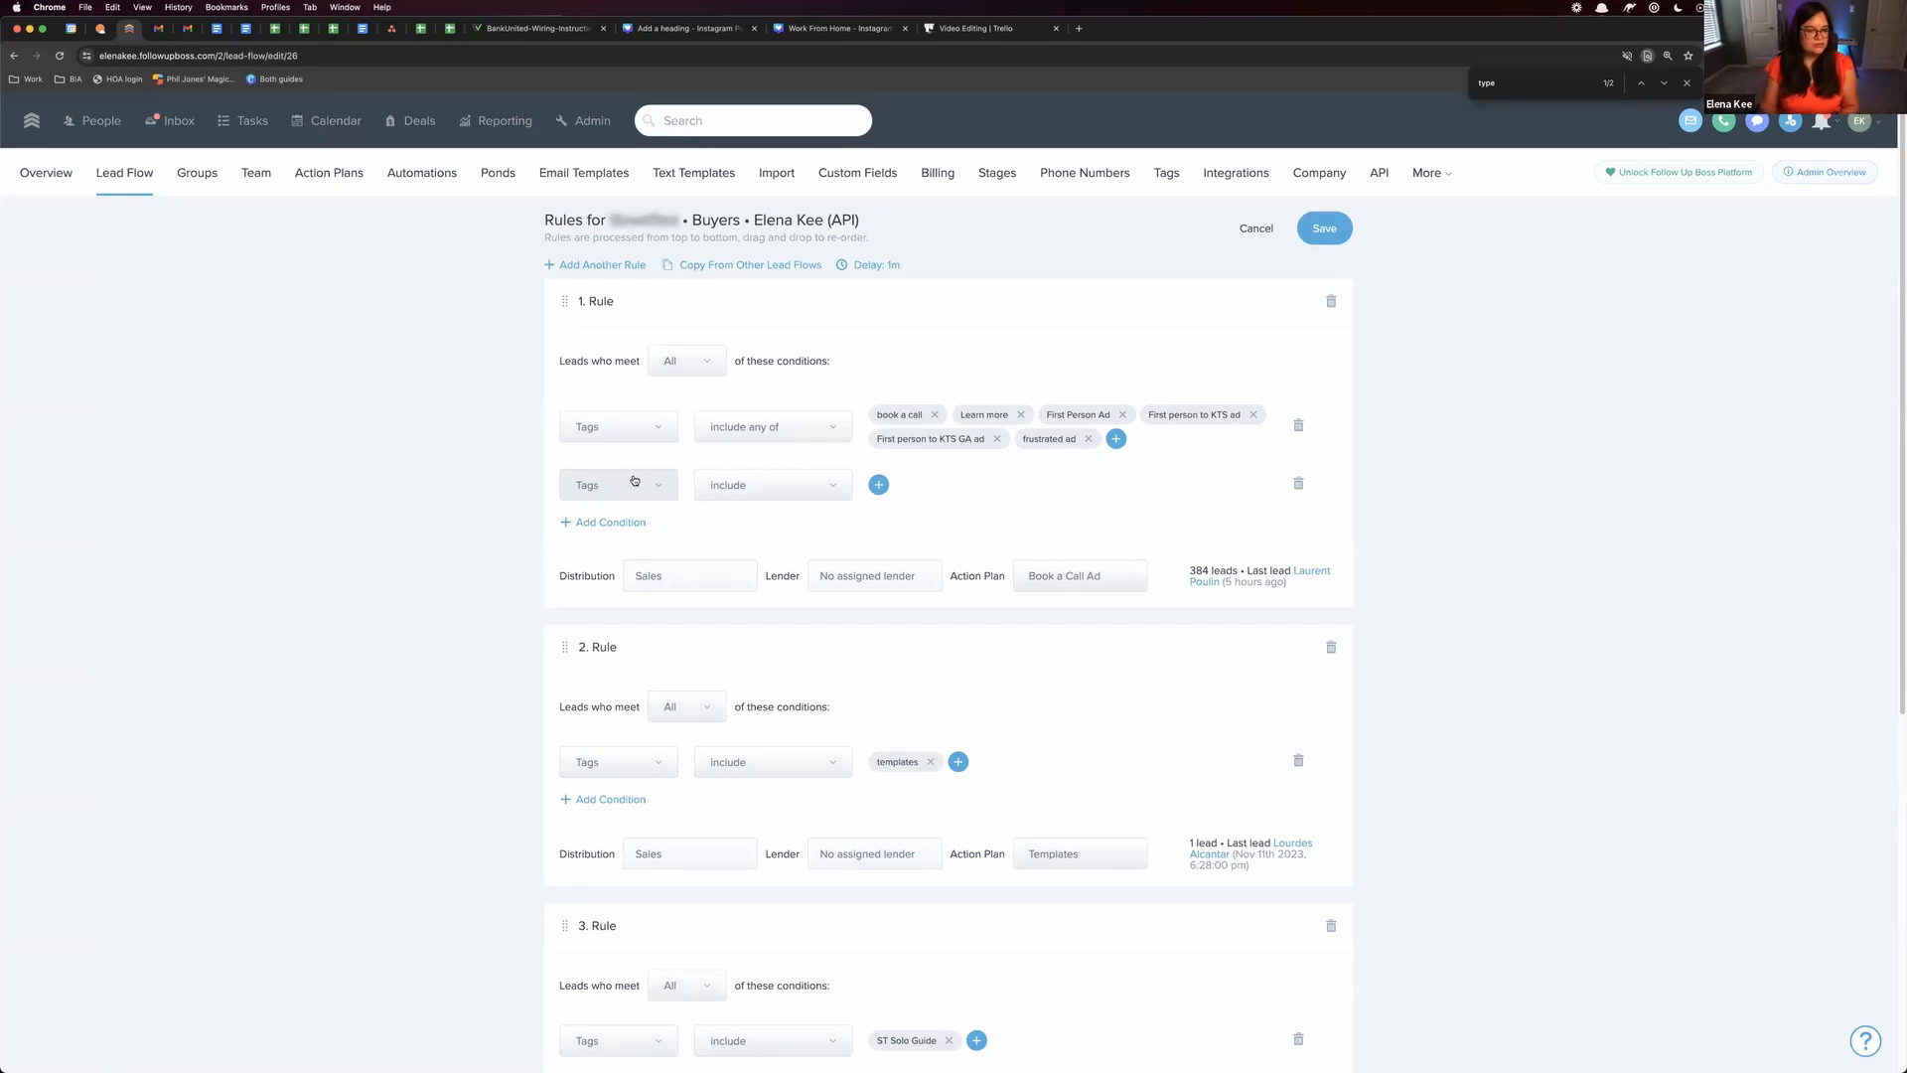
{"action": "left_click", "coordinate": [633, 481]}
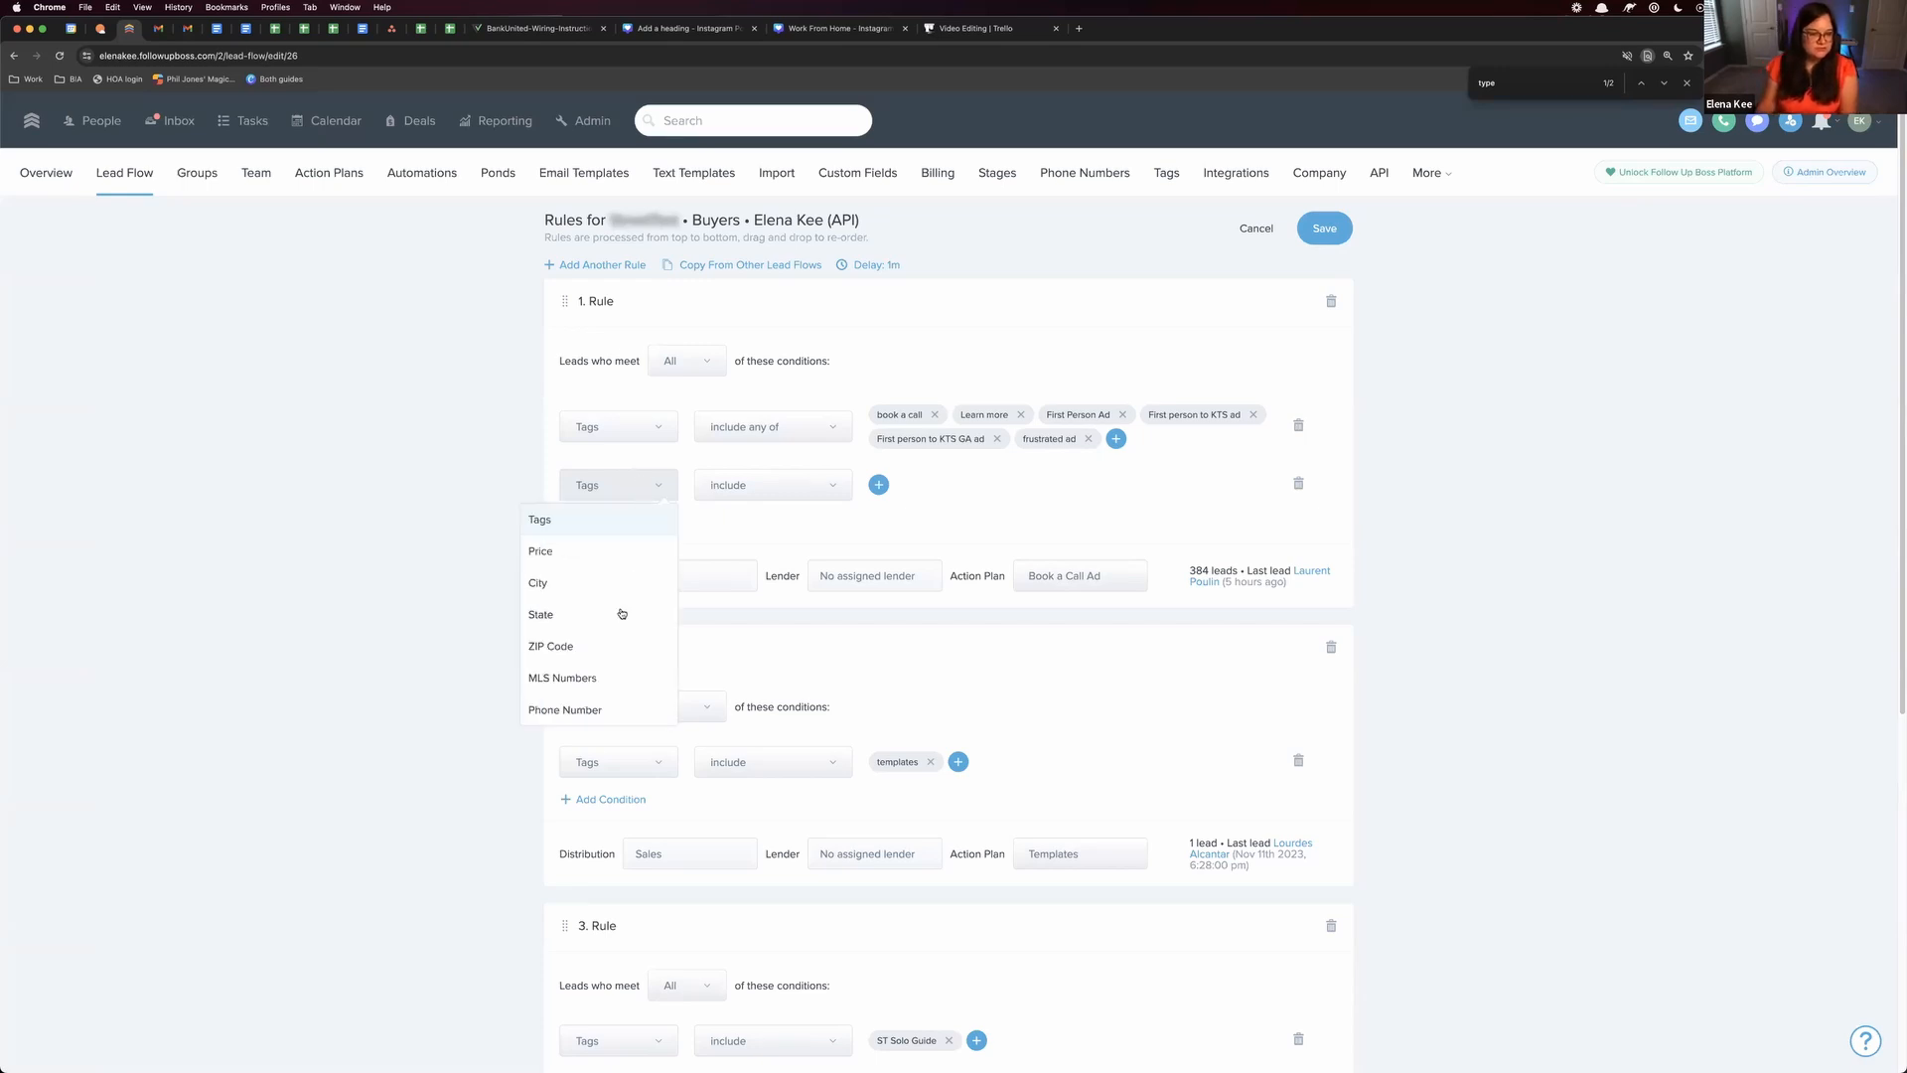
{"action": "left_click", "coordinate": [599, 551]}
{"action": "left_click", "coordinate": [769, 486]}
{"action": "left_click", "coordinate": [771, 497]}
{"action": "left_click", "coordinate": [1001, 461]}
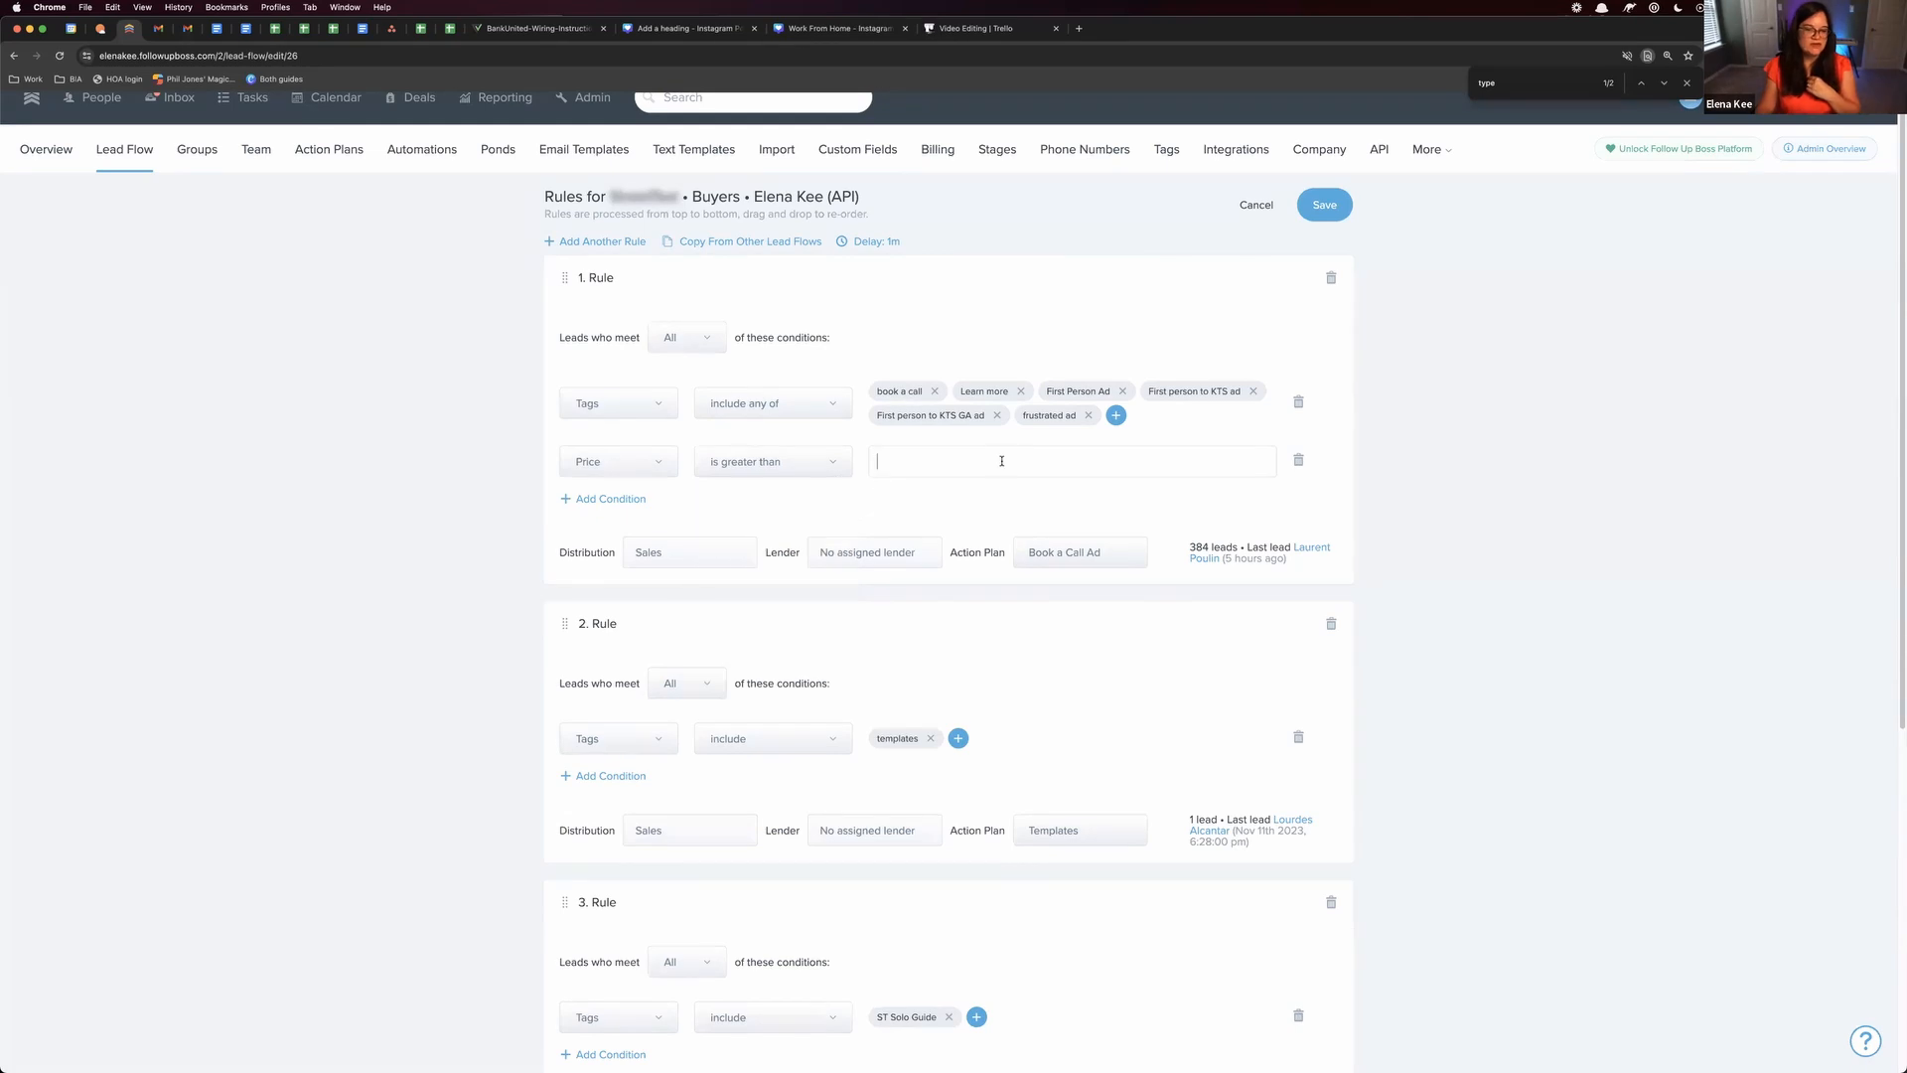
{"action": "type", "text": "800000"}
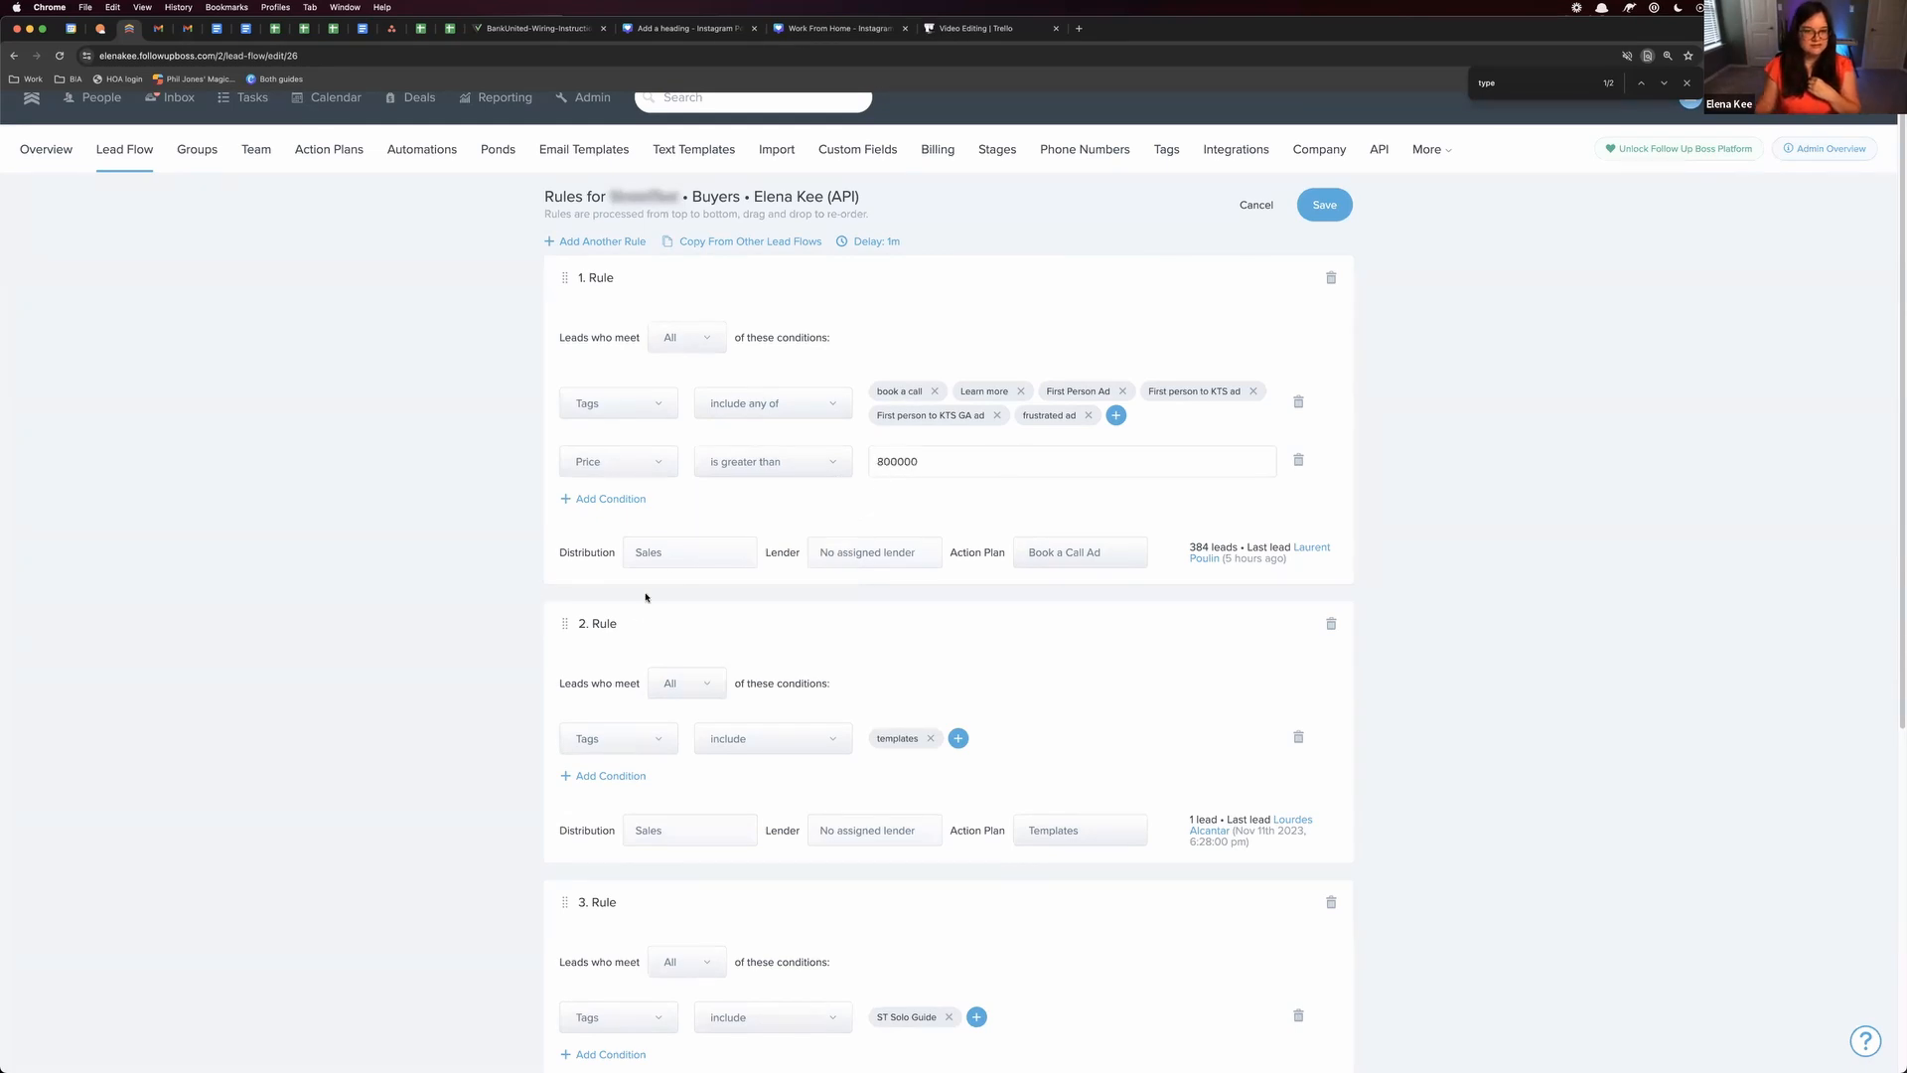
Examine the groups available for Rule 1's lead distribution without changing the assignment
{"action": "left_click", "coordinate": [671, 552]}
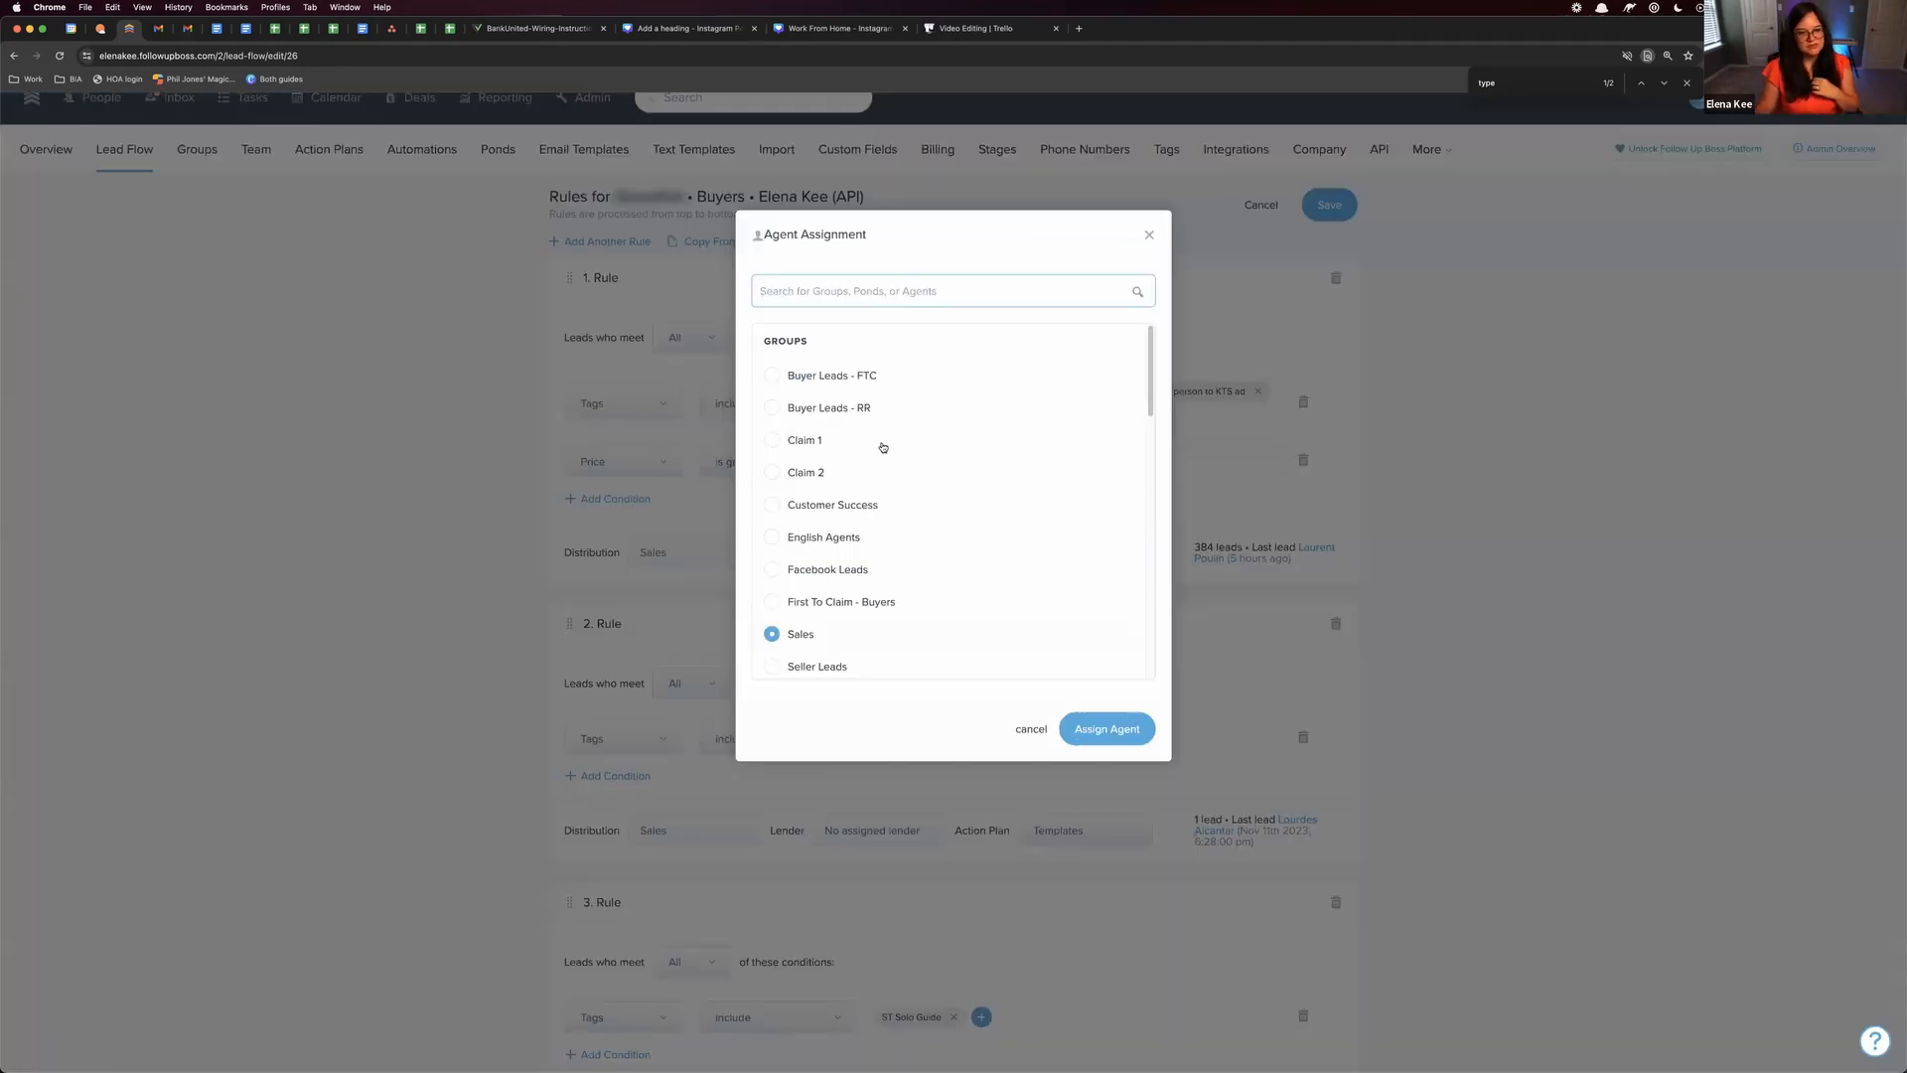
{"action": "scroll", "coordinate": [795, 446], "scroll_direction": "down", "scroll_amount": 1}
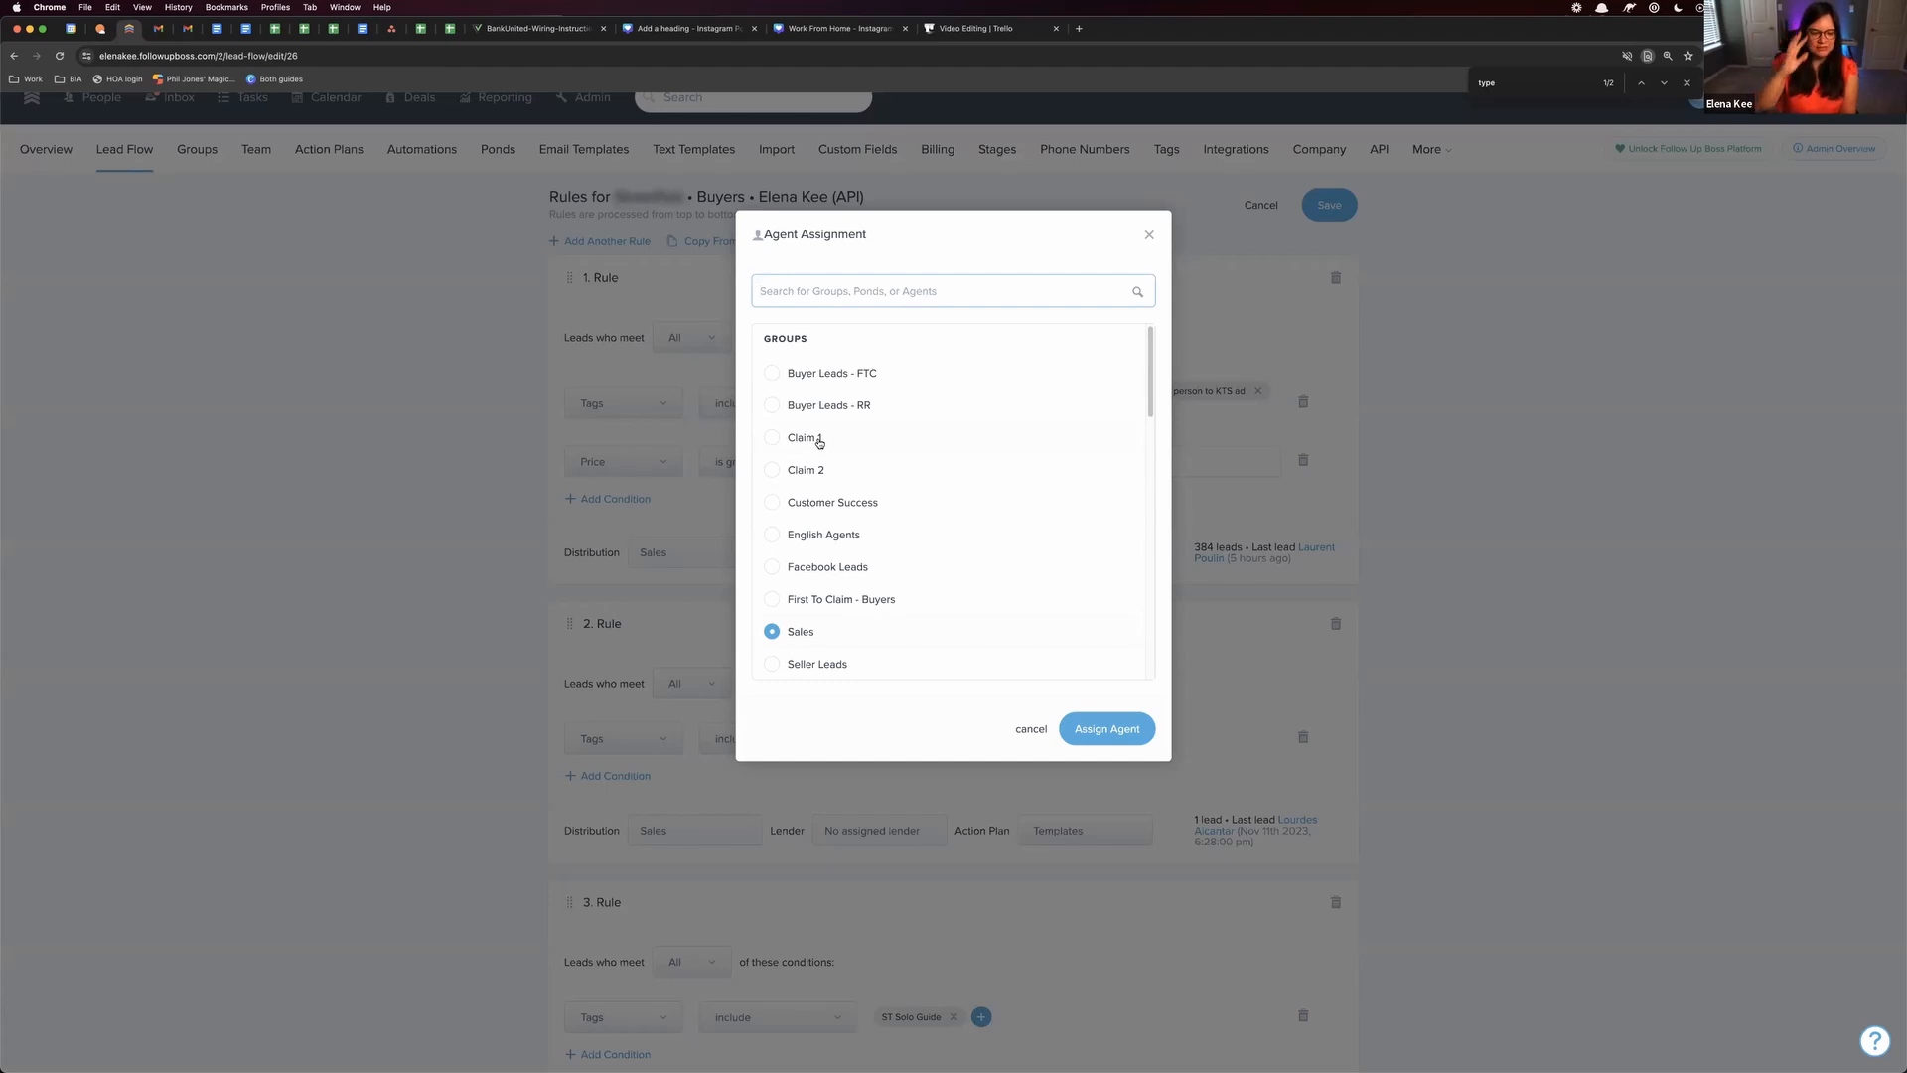
{"action": "left_click", "coordinate": [401, 546]}
Add another blank rule after Rule 4 in the lead flow
{"action": "scroll", "coordinate": [673, 685], "scroll_direction": "down", "scroll_amount": 6}
{"action": "left_click", "coordinate": [641, 1031]}
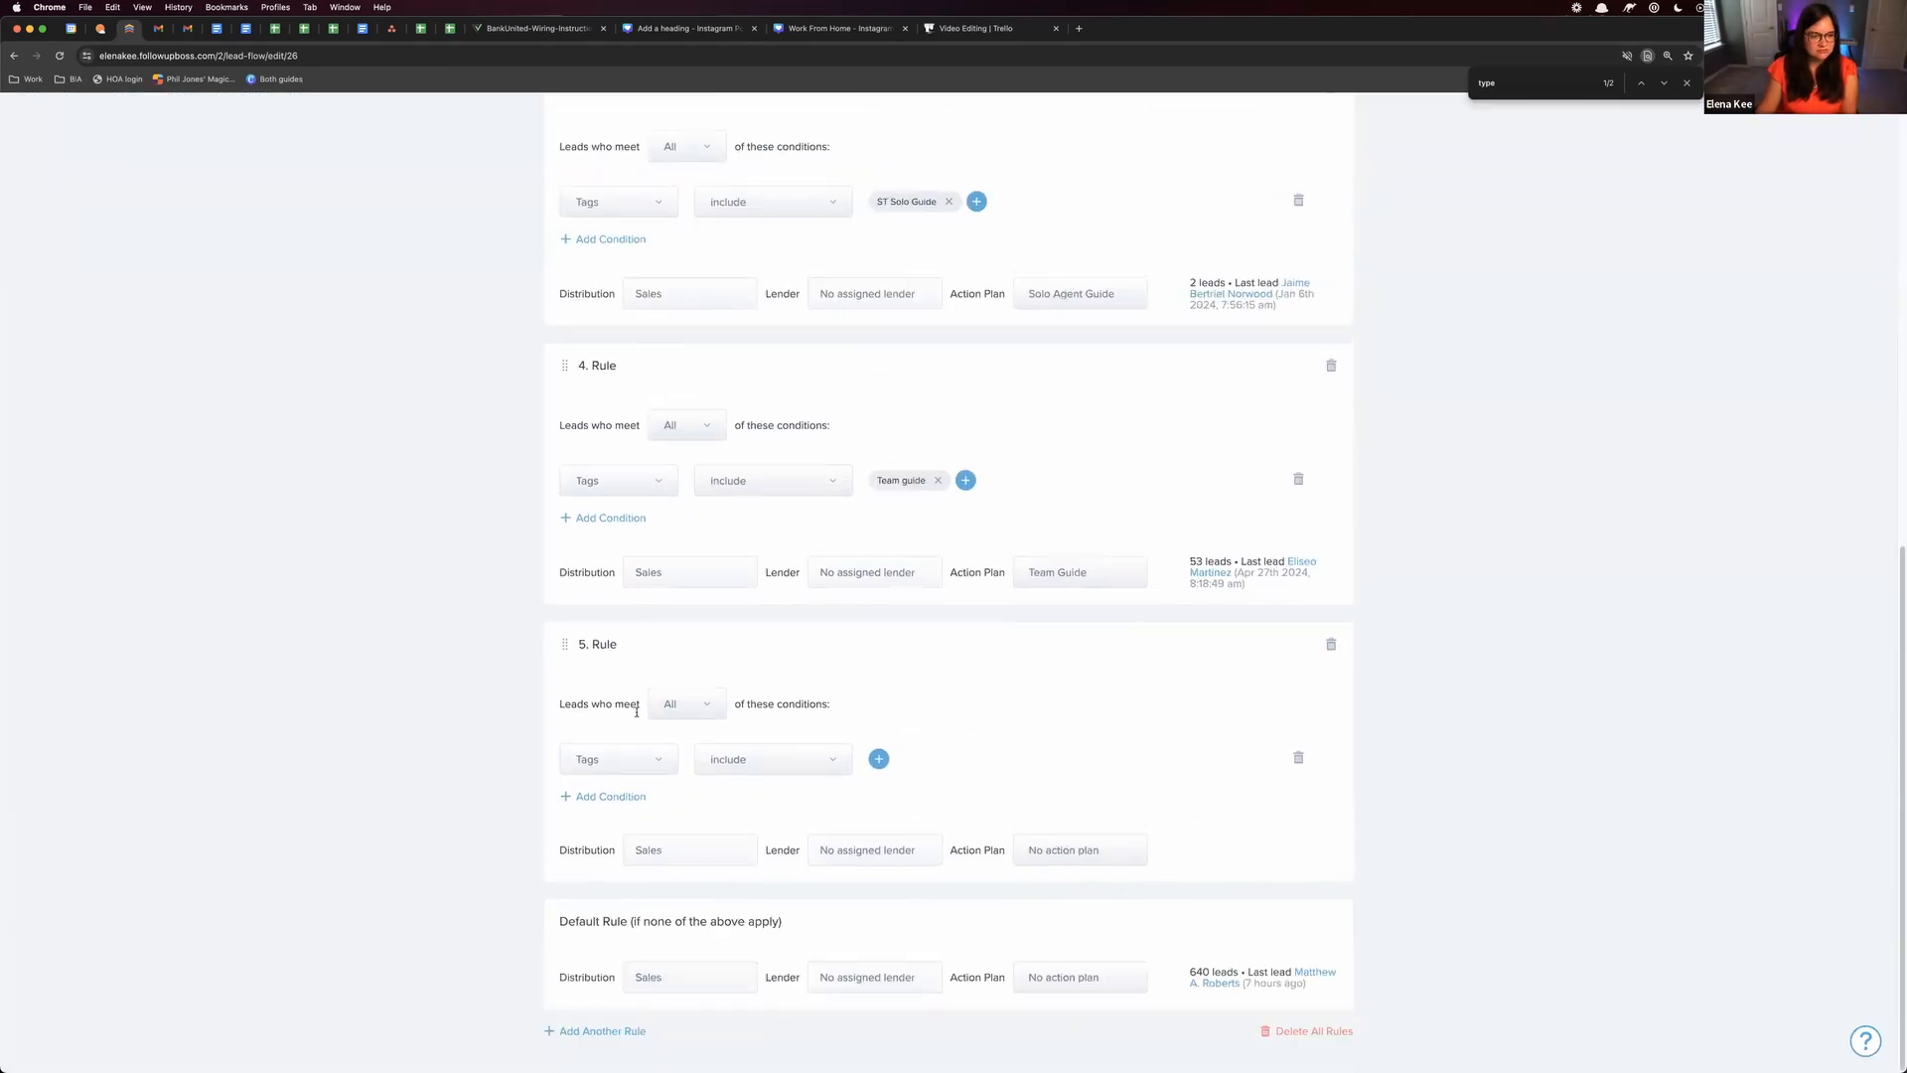
Change Rule 2's tag condition to a price that is less than 800000
{"action": "scroll", "coordinate": [637, 711], "scroll_direction": "up", "scroll_amount": 10}
{"action": "left_click", "coordinate": [621, 763]}
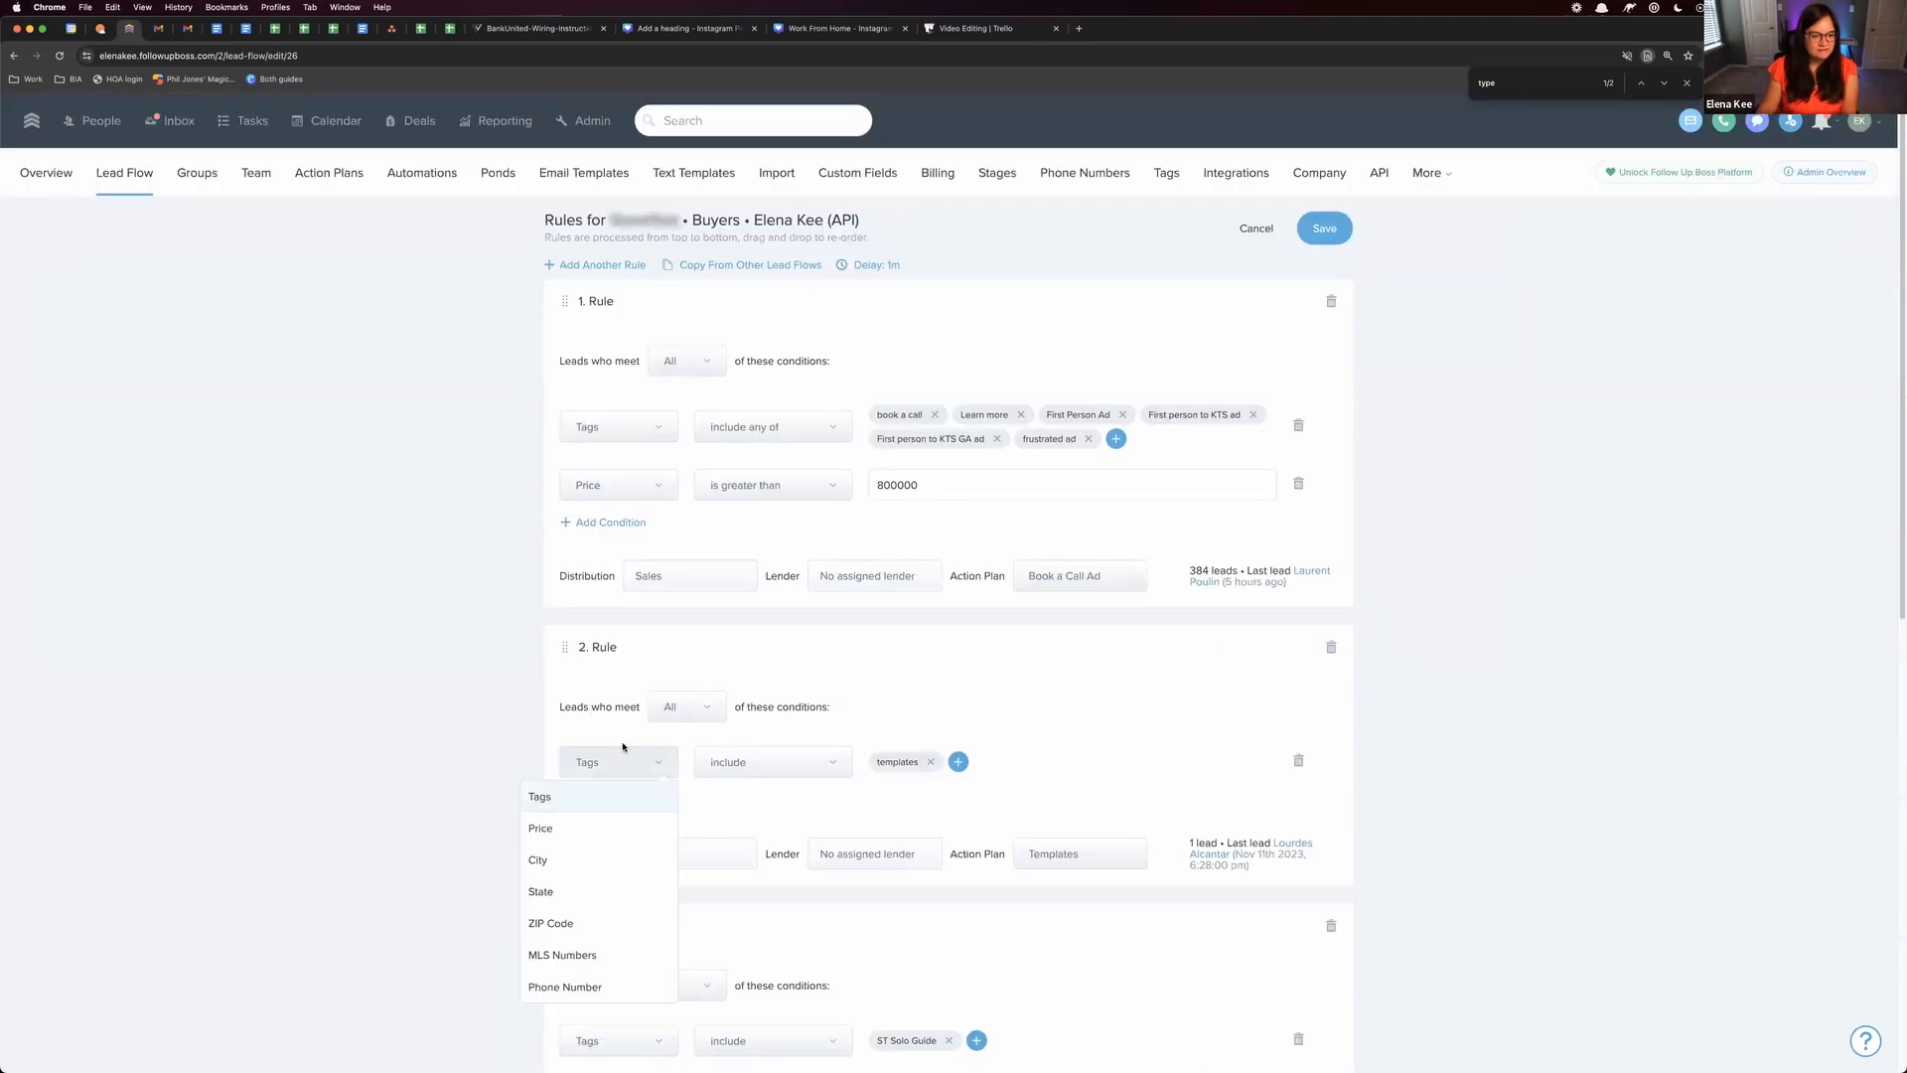
{"action": "scroll", "coordinate": [621, 747], "scroll_direction": "down", "scroll_amount": 2}
{"action": "left_click", "coordinate": [592, 714]}
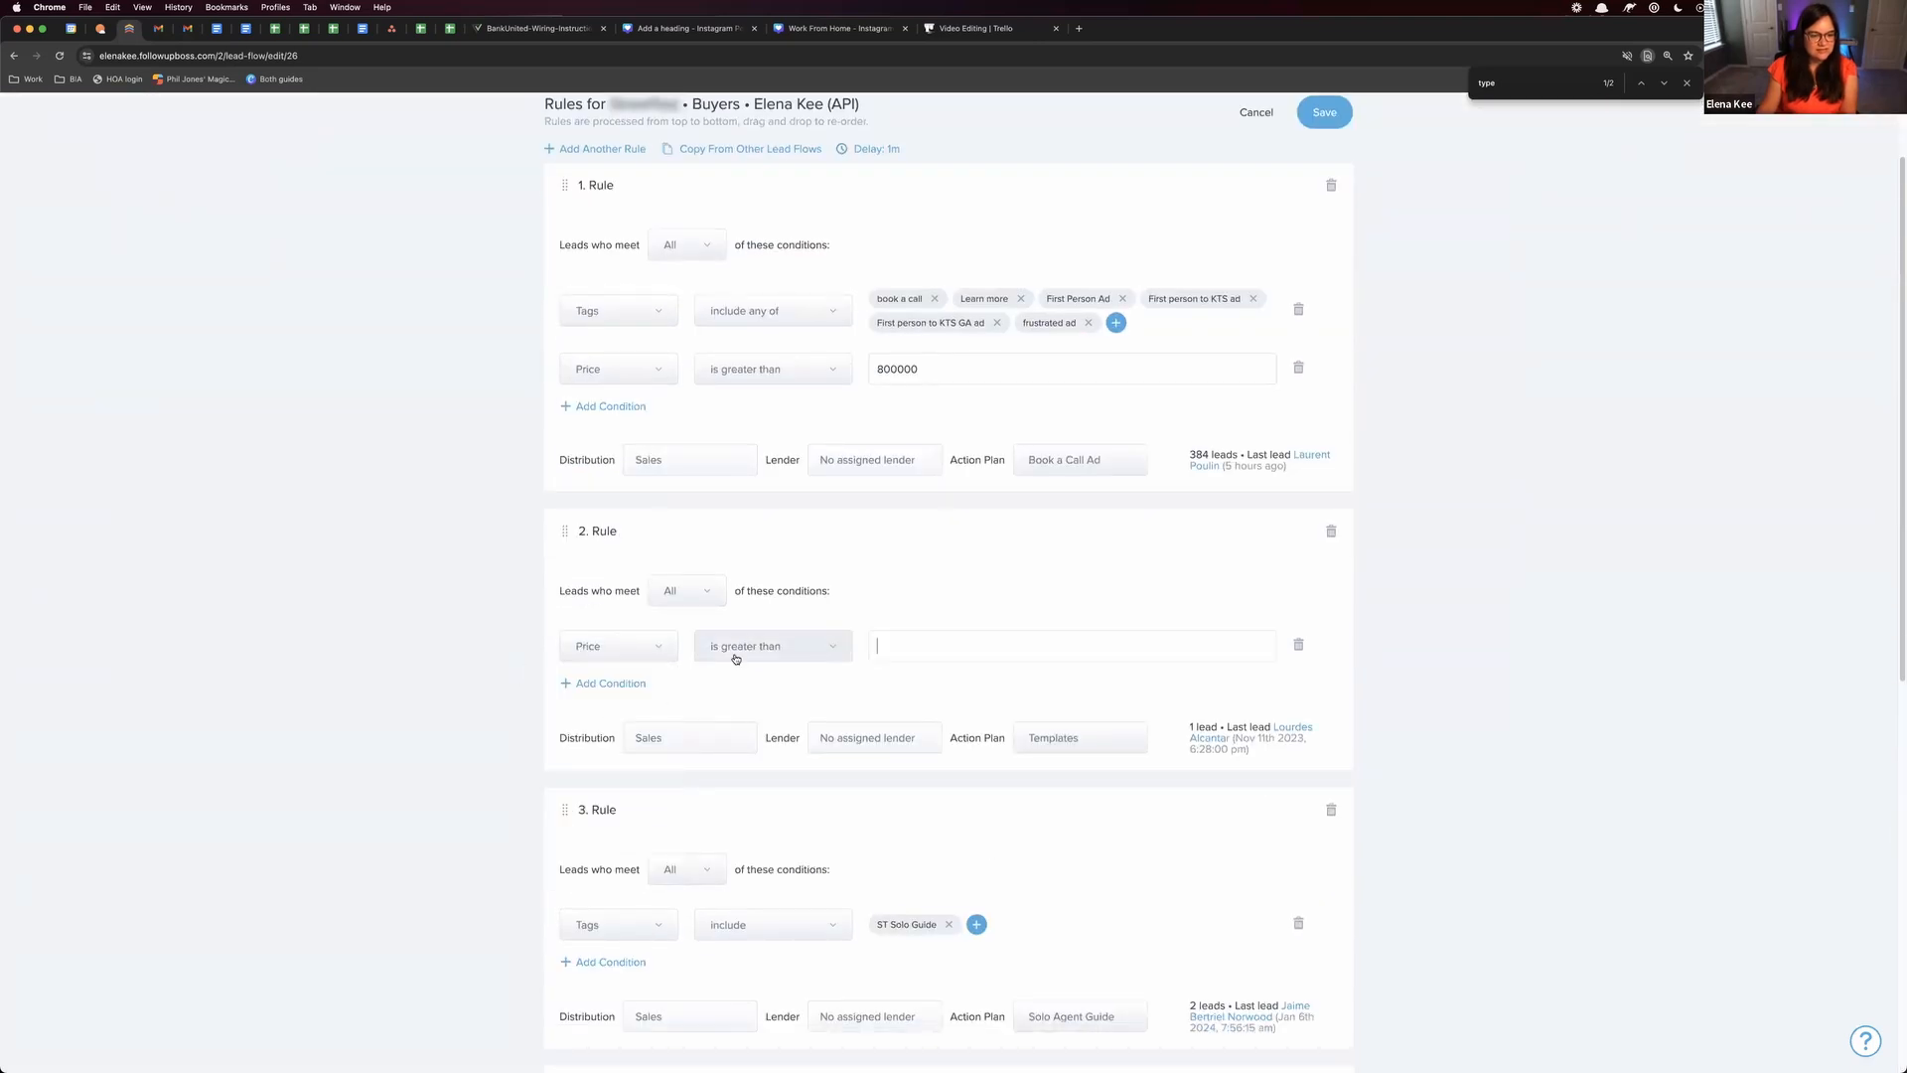
{"action": "left_click", "coordinate": [735, 647]}
{"action": "left_click", "coordinate": [754, 740]}
{"action": "type", "text": "800000"}
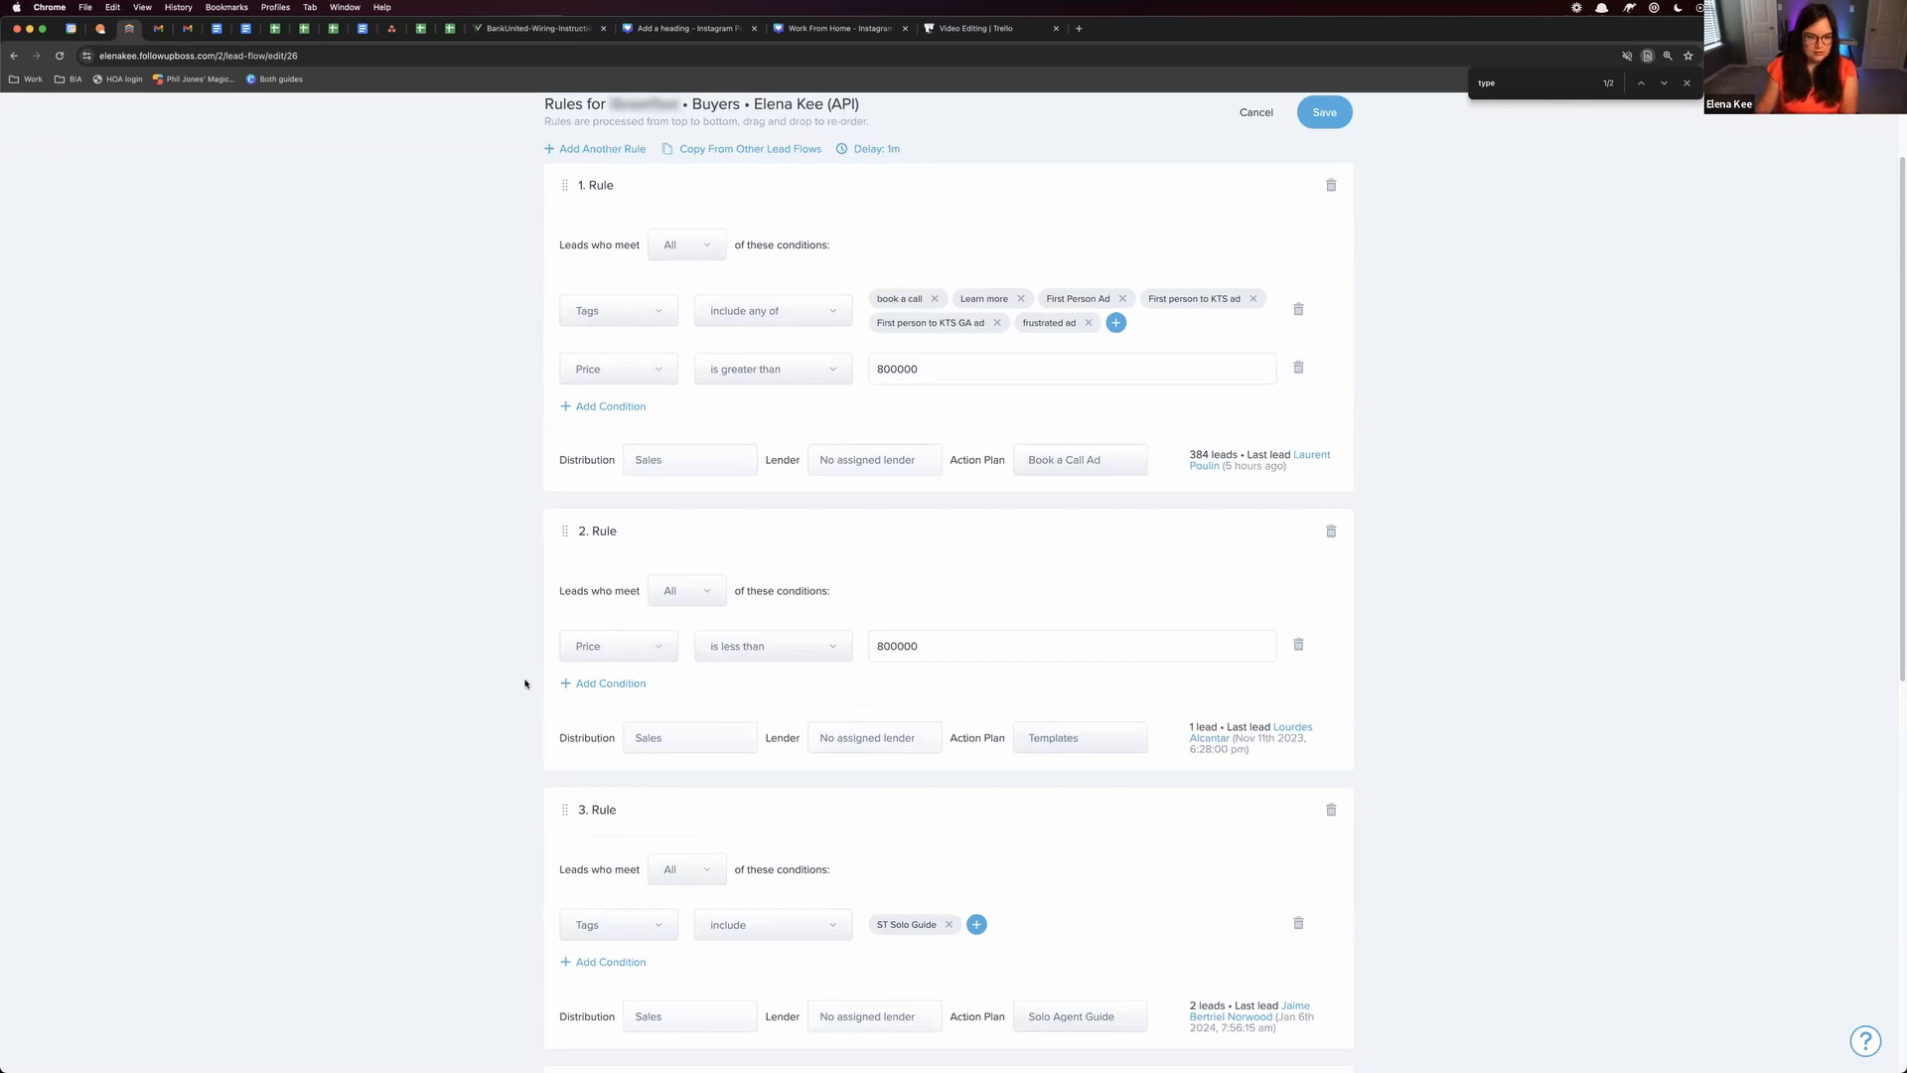
Add a second condition to Rule 2 requiring the price to be greater than 500000
{"action": "left_click", "coordinate": [575, 684]}
{"action": "left_click", "coordinate": [618, 695]}
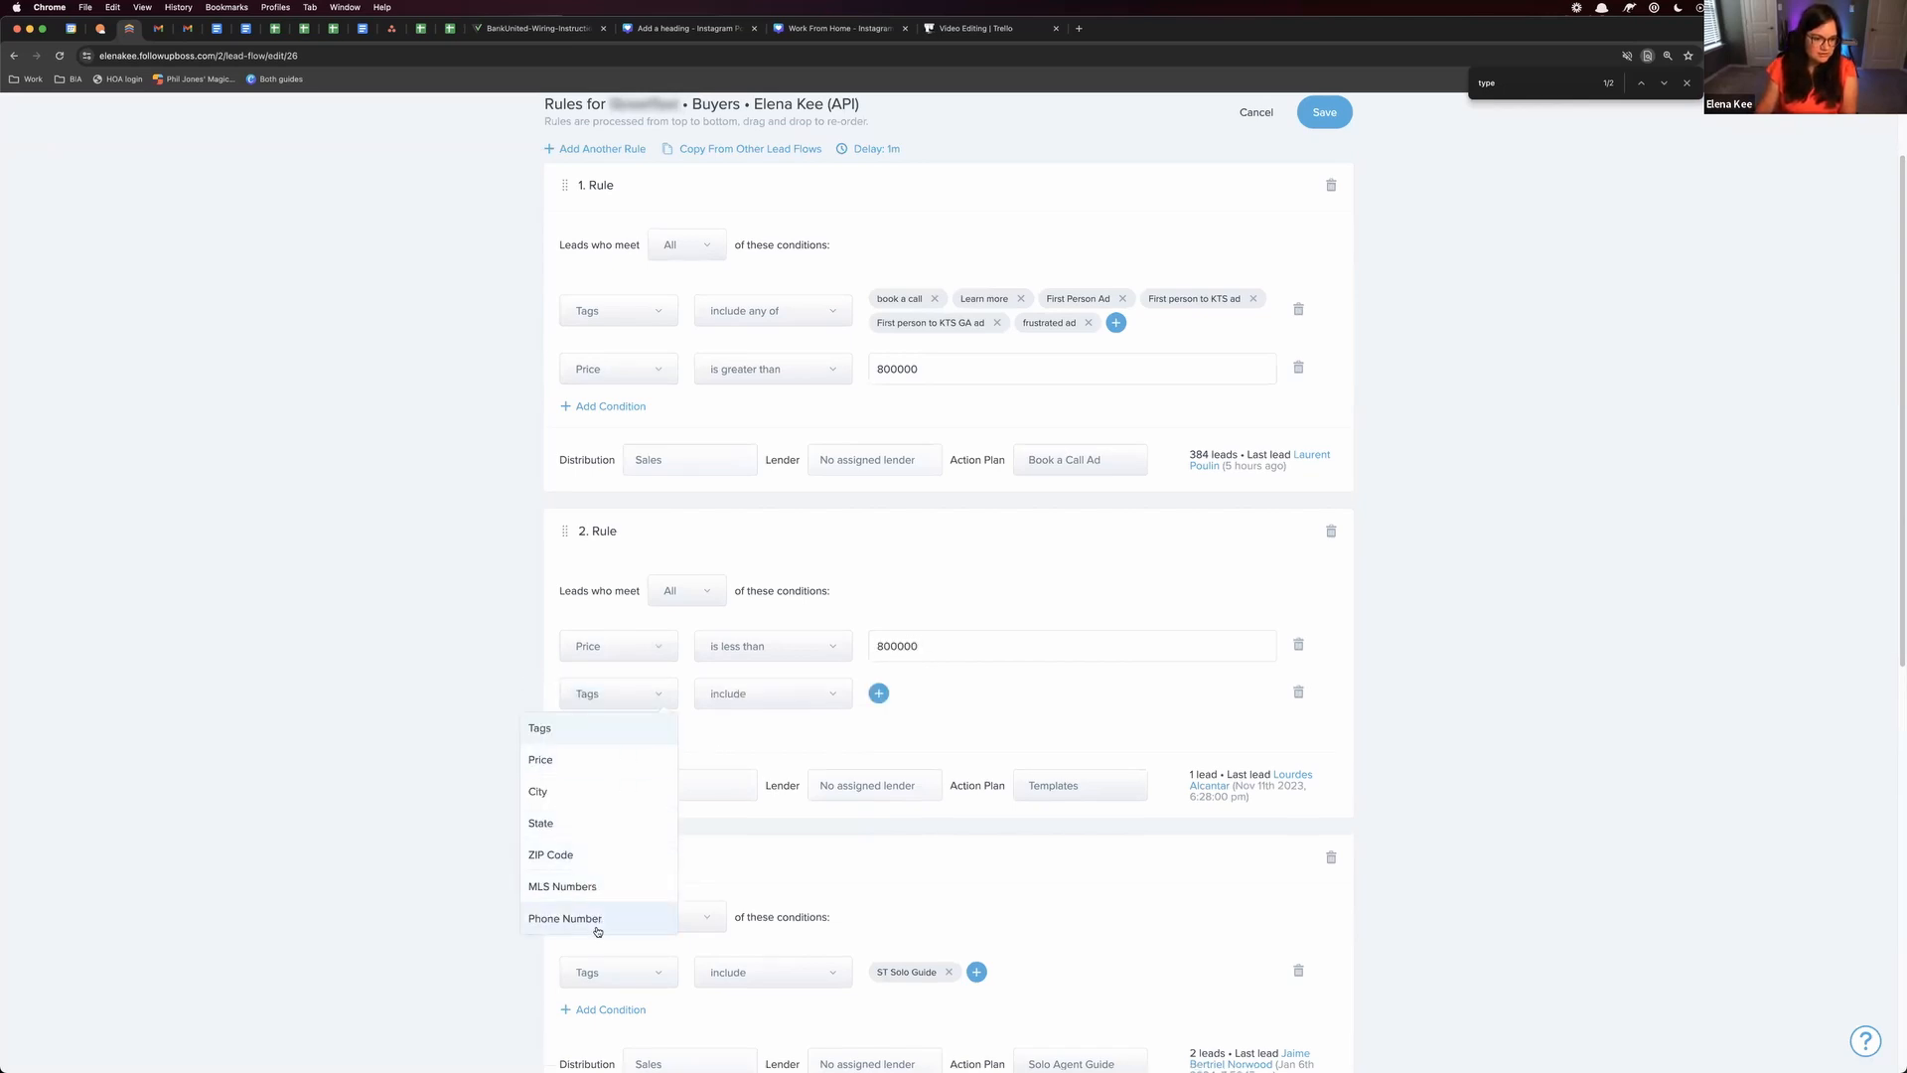
{"action": "left_click", "coordinate": [583, 761]}
{"action": "left_click", "coordinate": [758, 694]}
{"action": "left_click", "coordinate": [1000, 690]}
{"action": "type", "text": "500"}
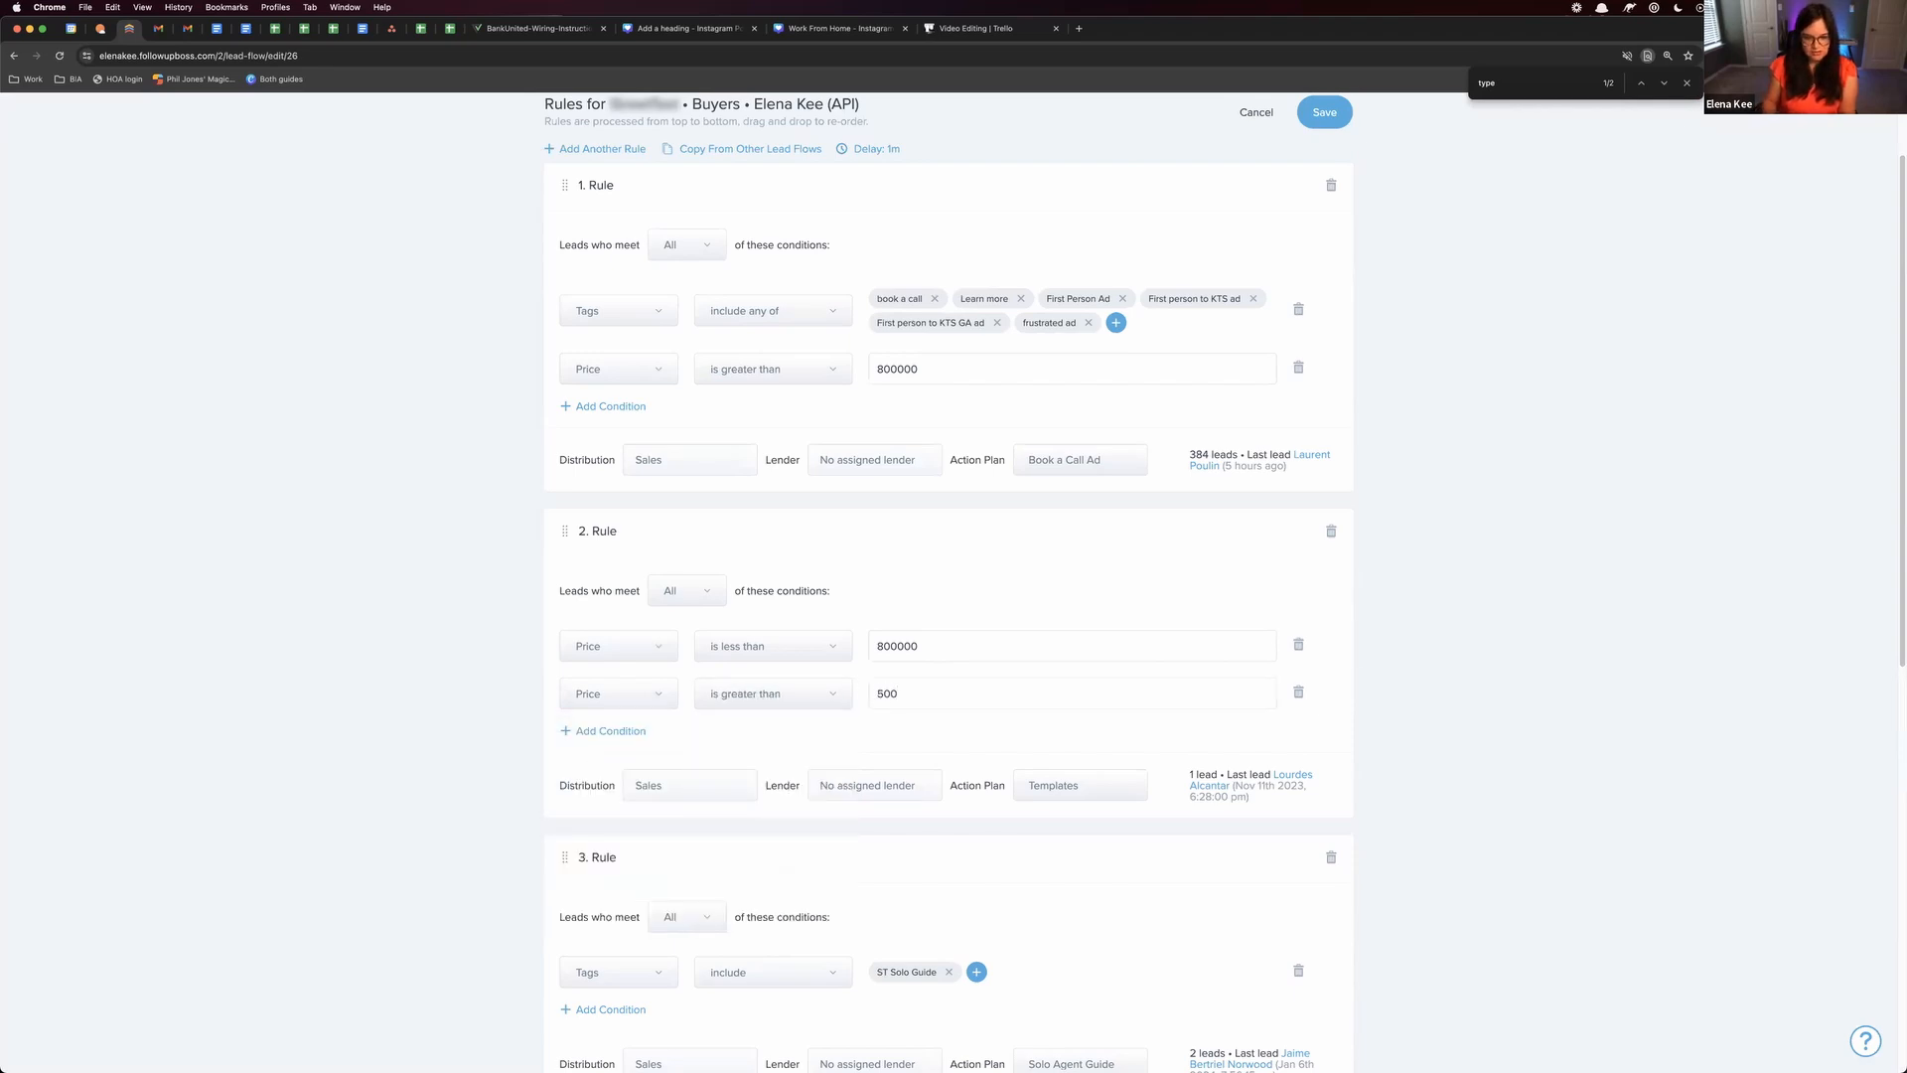
{"action": "type", "text": "000"}
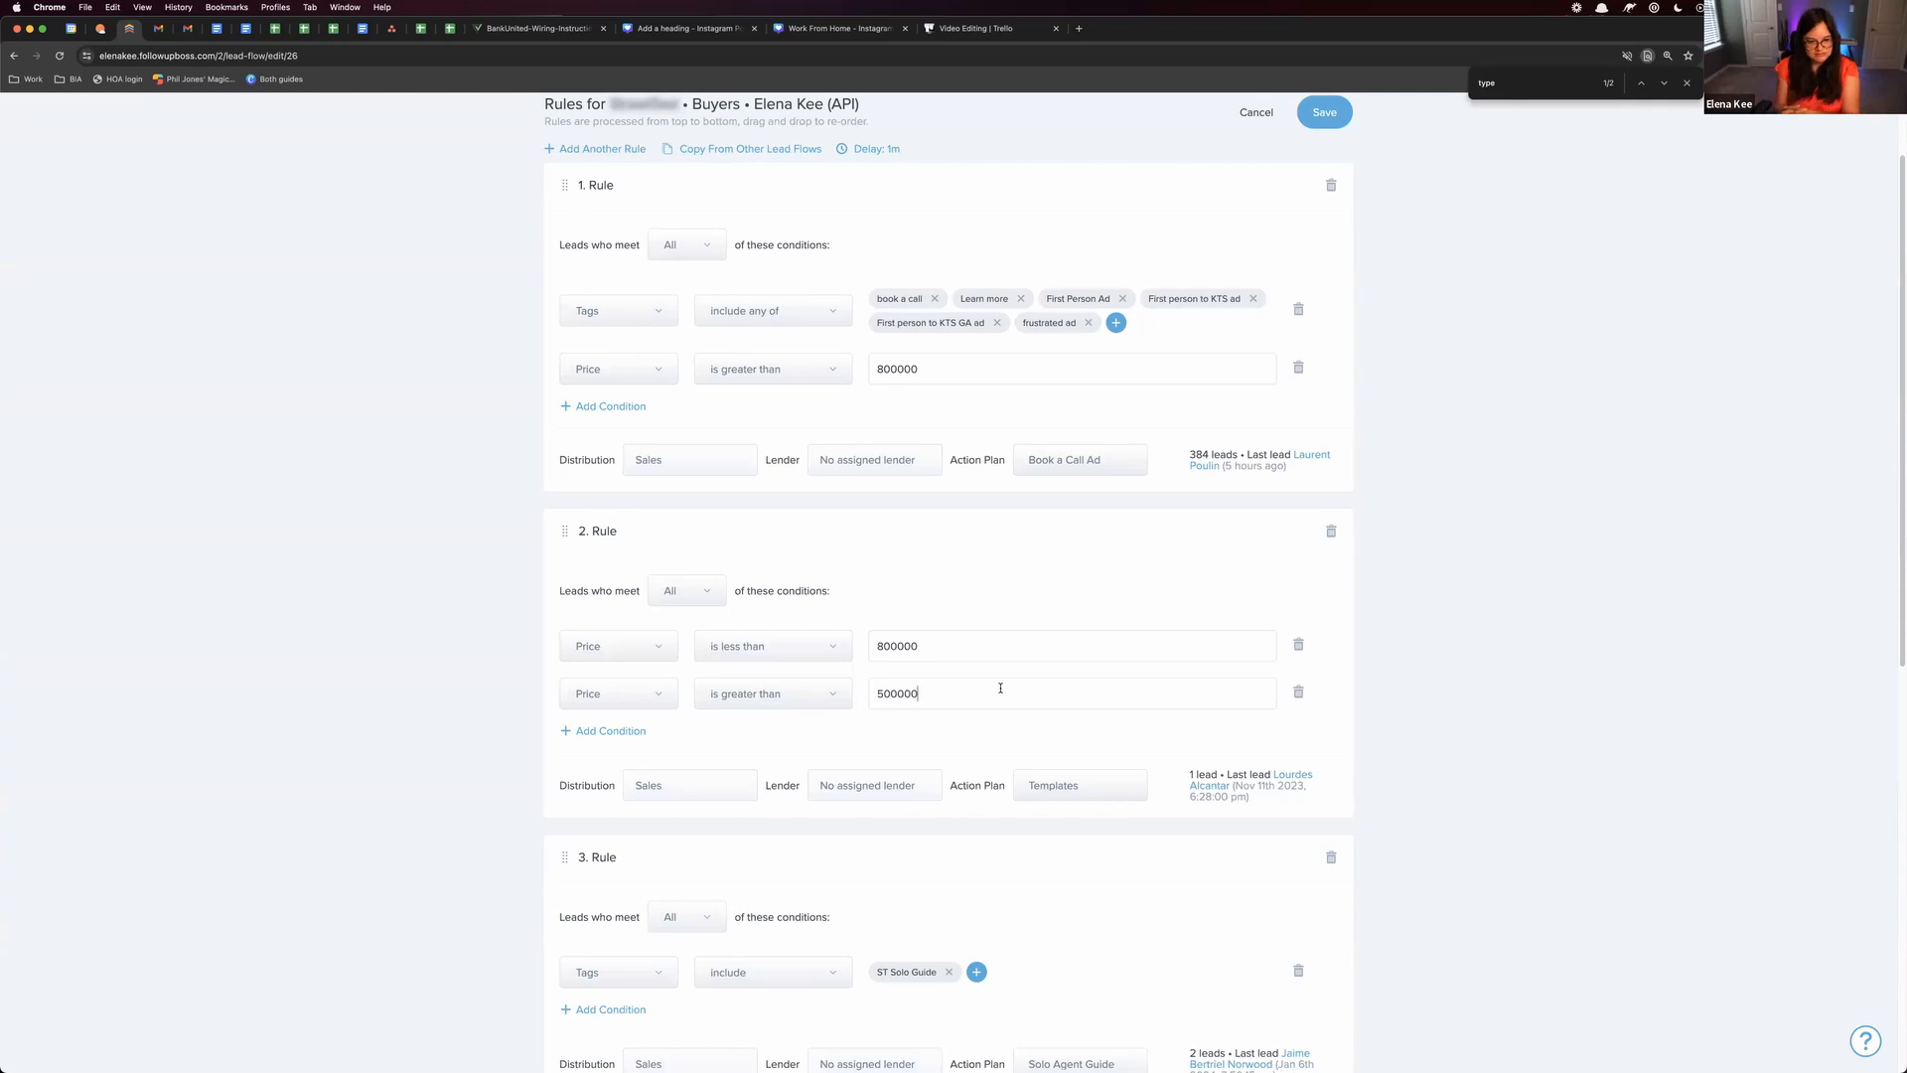
Add a ZIP Code include condition with no value to Rule 1 and look through the other condition types
{"action": "left_click", "coordinate": [603, 406]}
{"action": "left_click", "coordinate": [636, 417]}
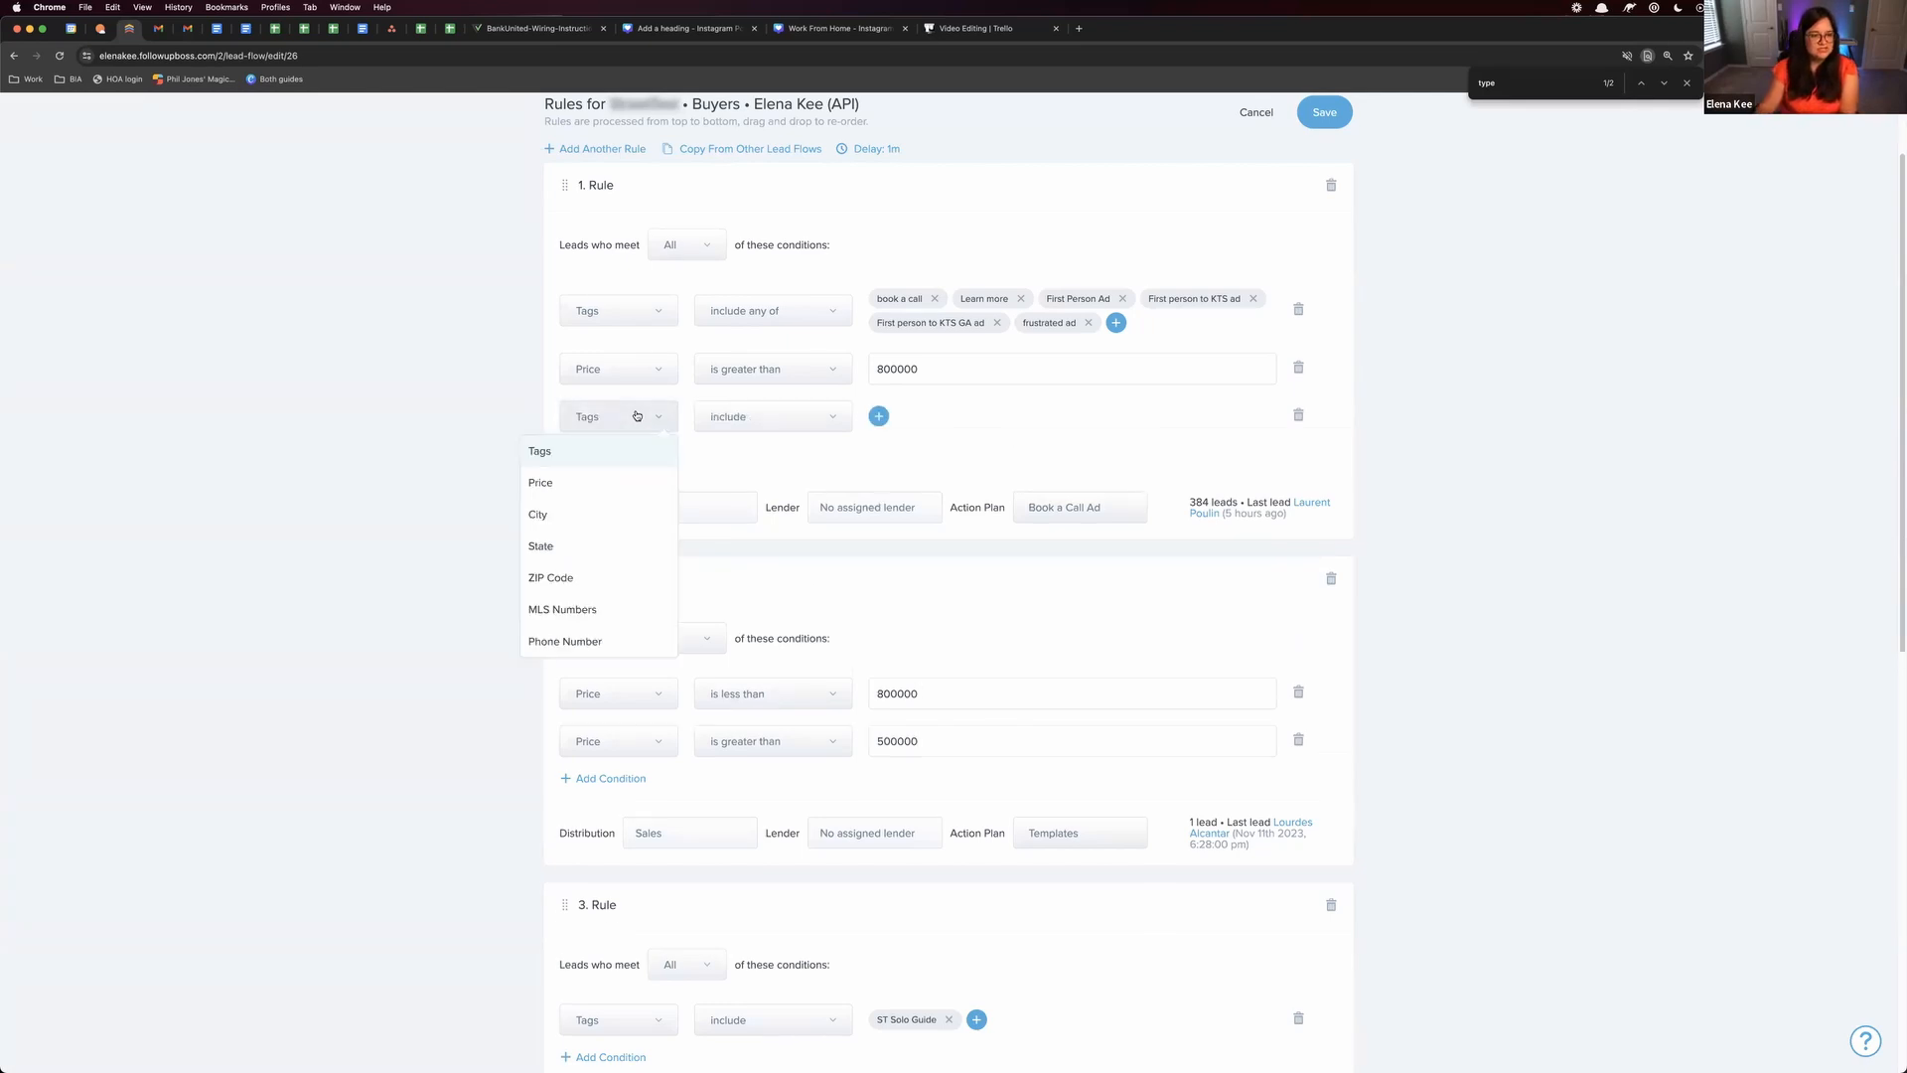
{"action": "left_click", "coordinate": [594, 581]}
{"action": "left_click", "coordinate": [878, 416]}
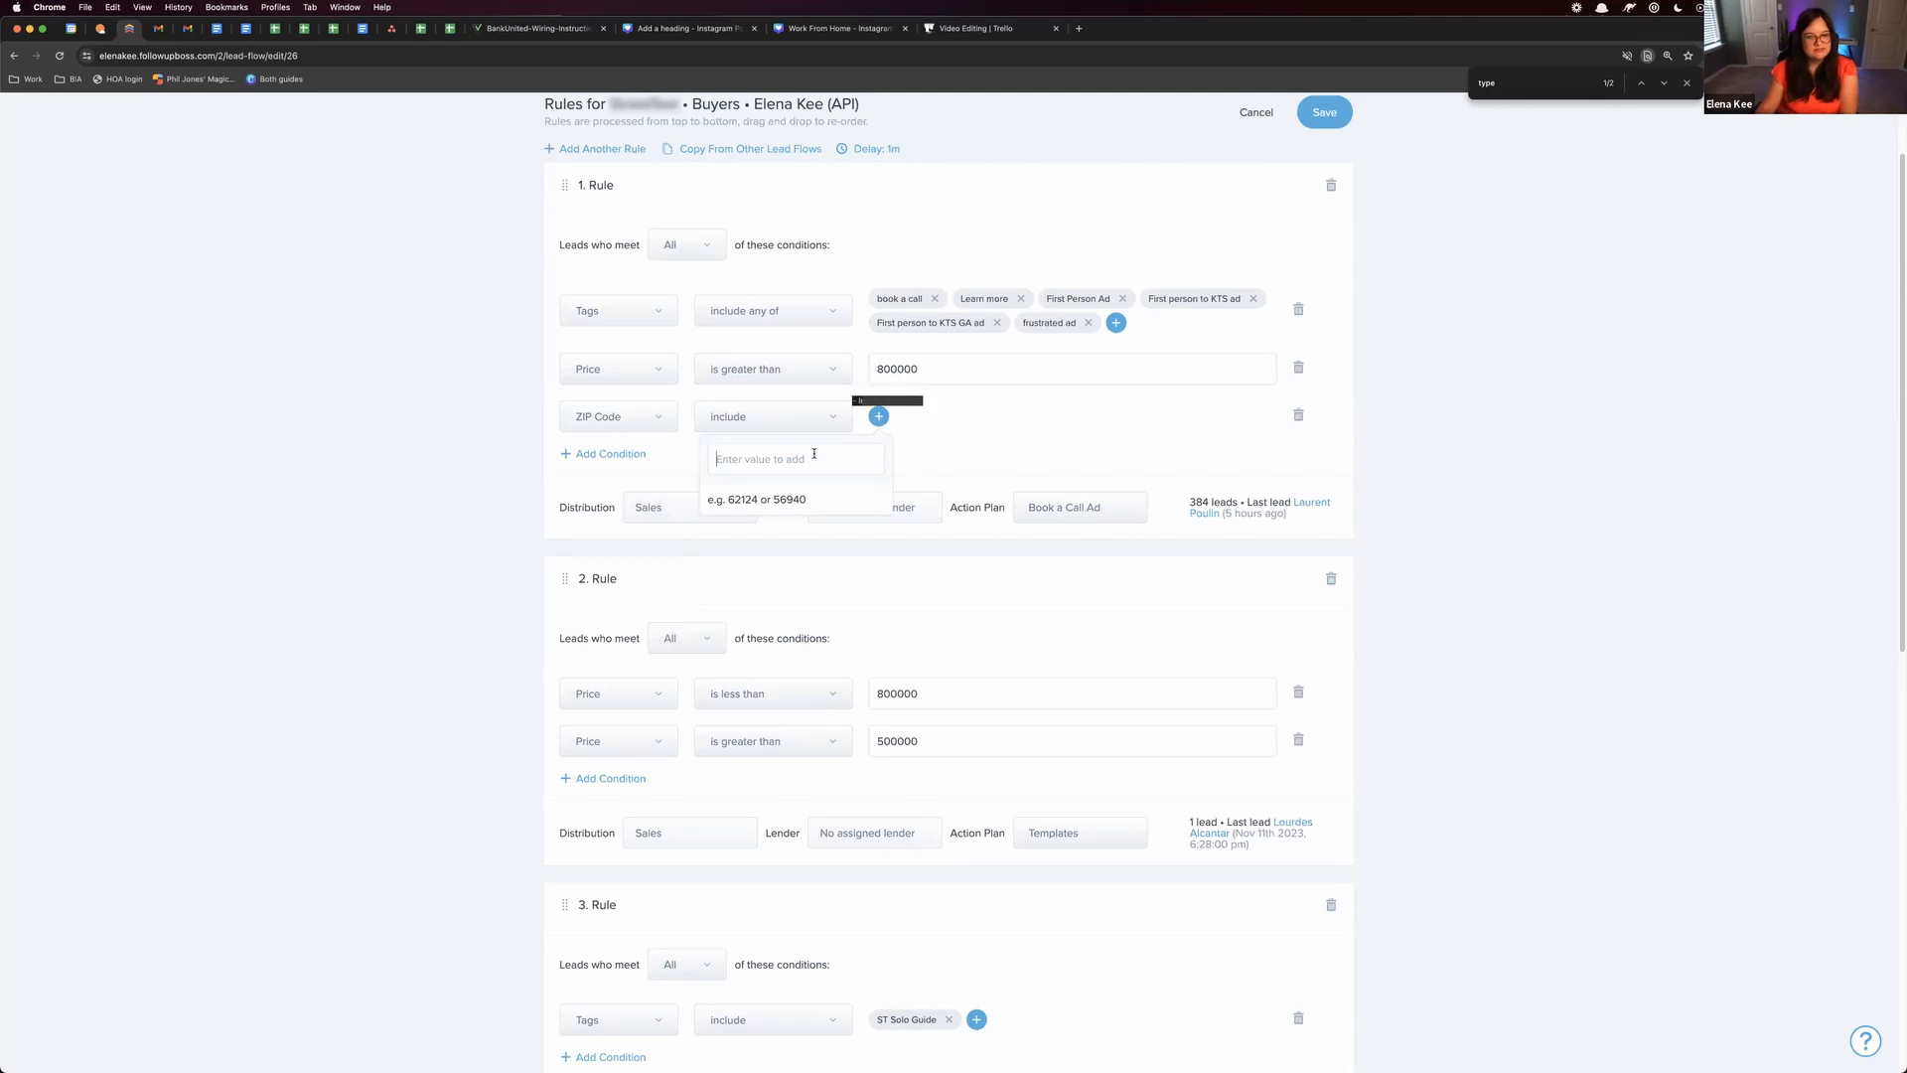
{"action": "left_click", "coordinate": [646, 421]}
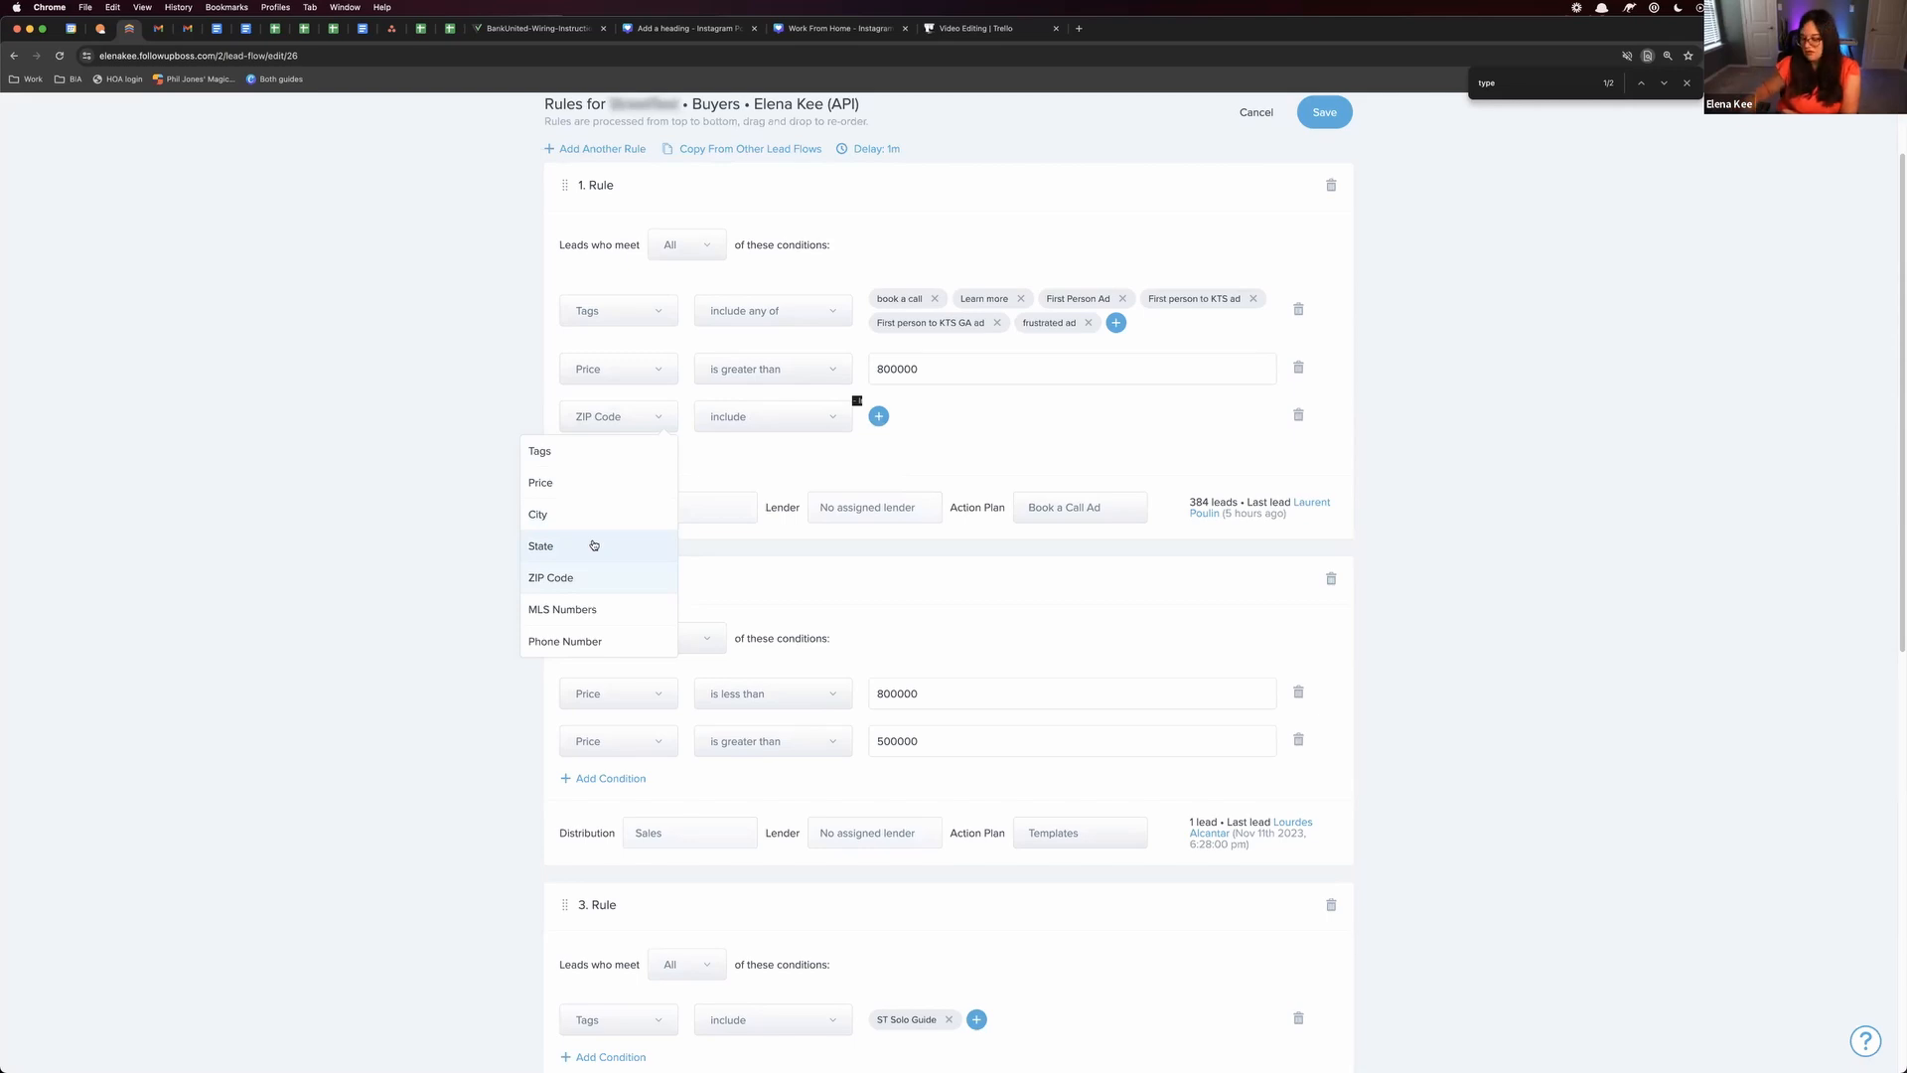
{"action": "left_click", "coordinate": [403, 475]}
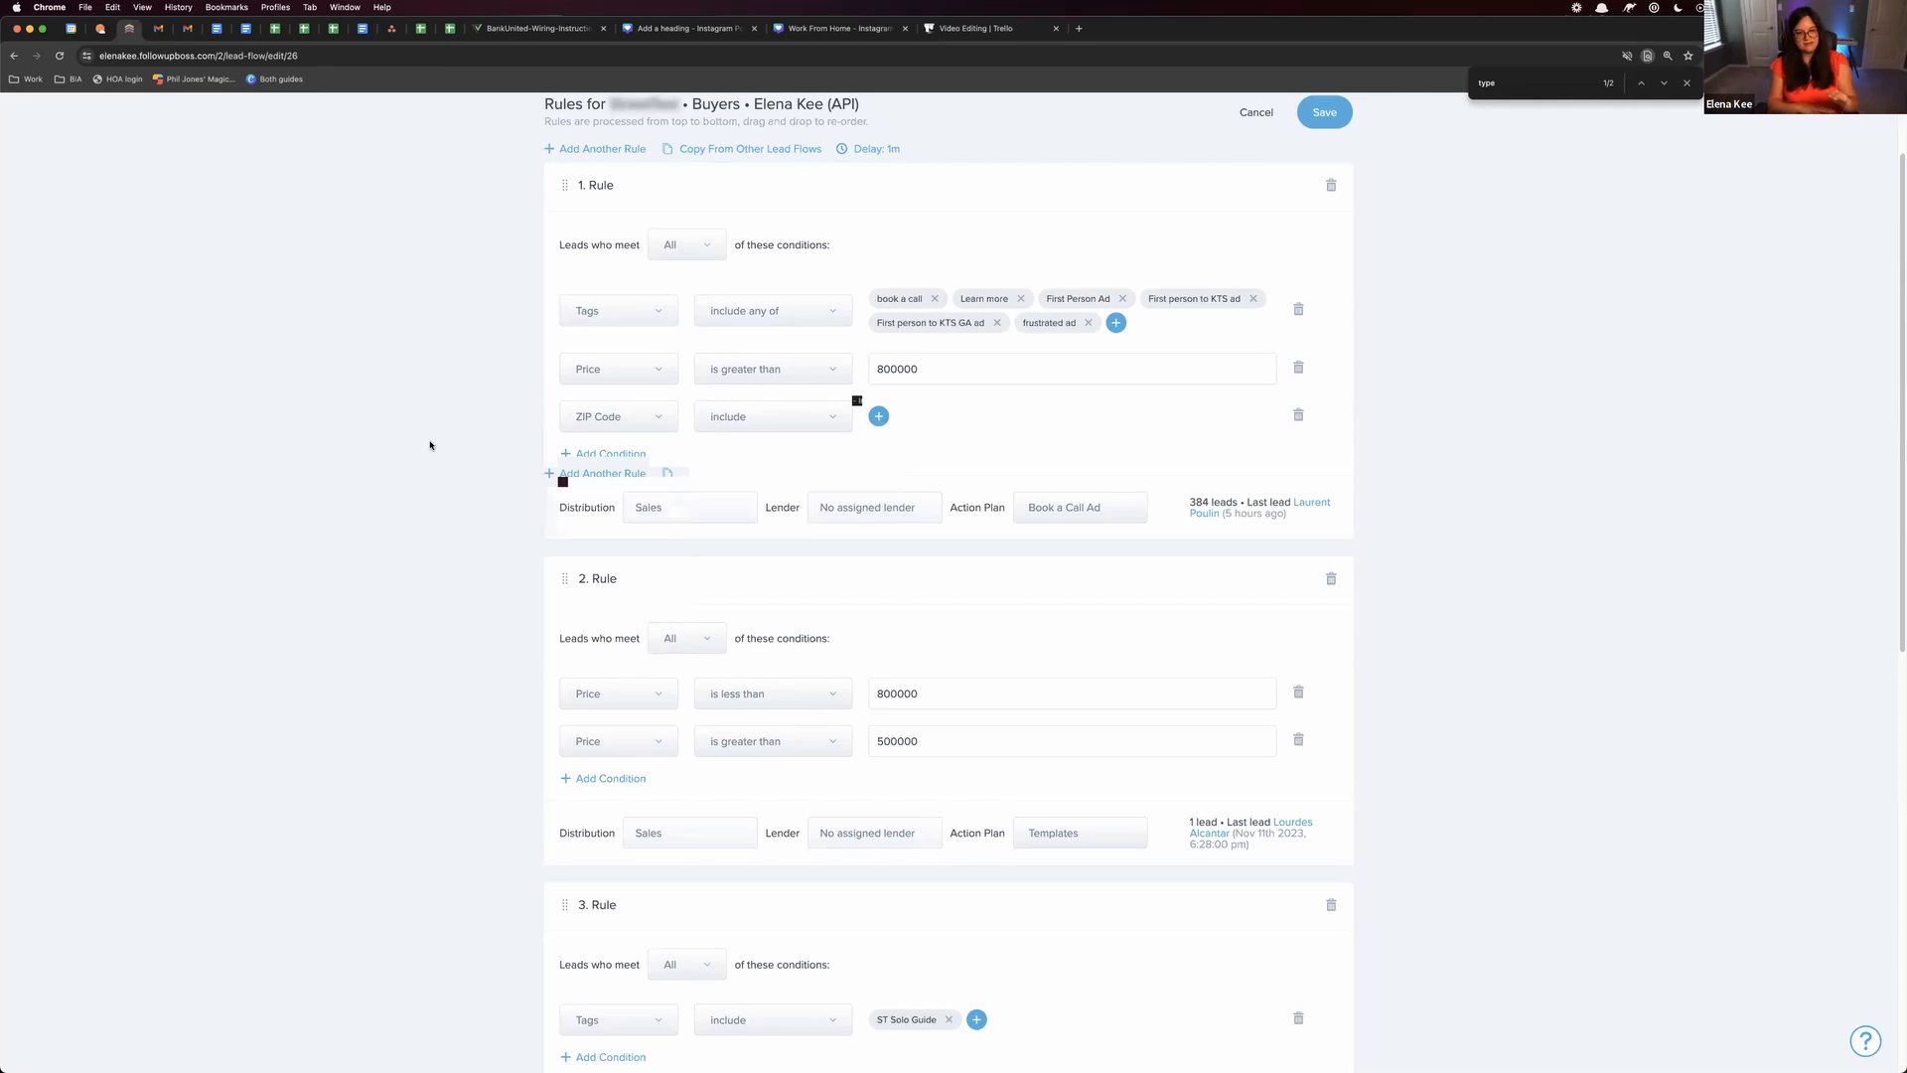
{"action": "left_click", "coordinate": [621, 416]}
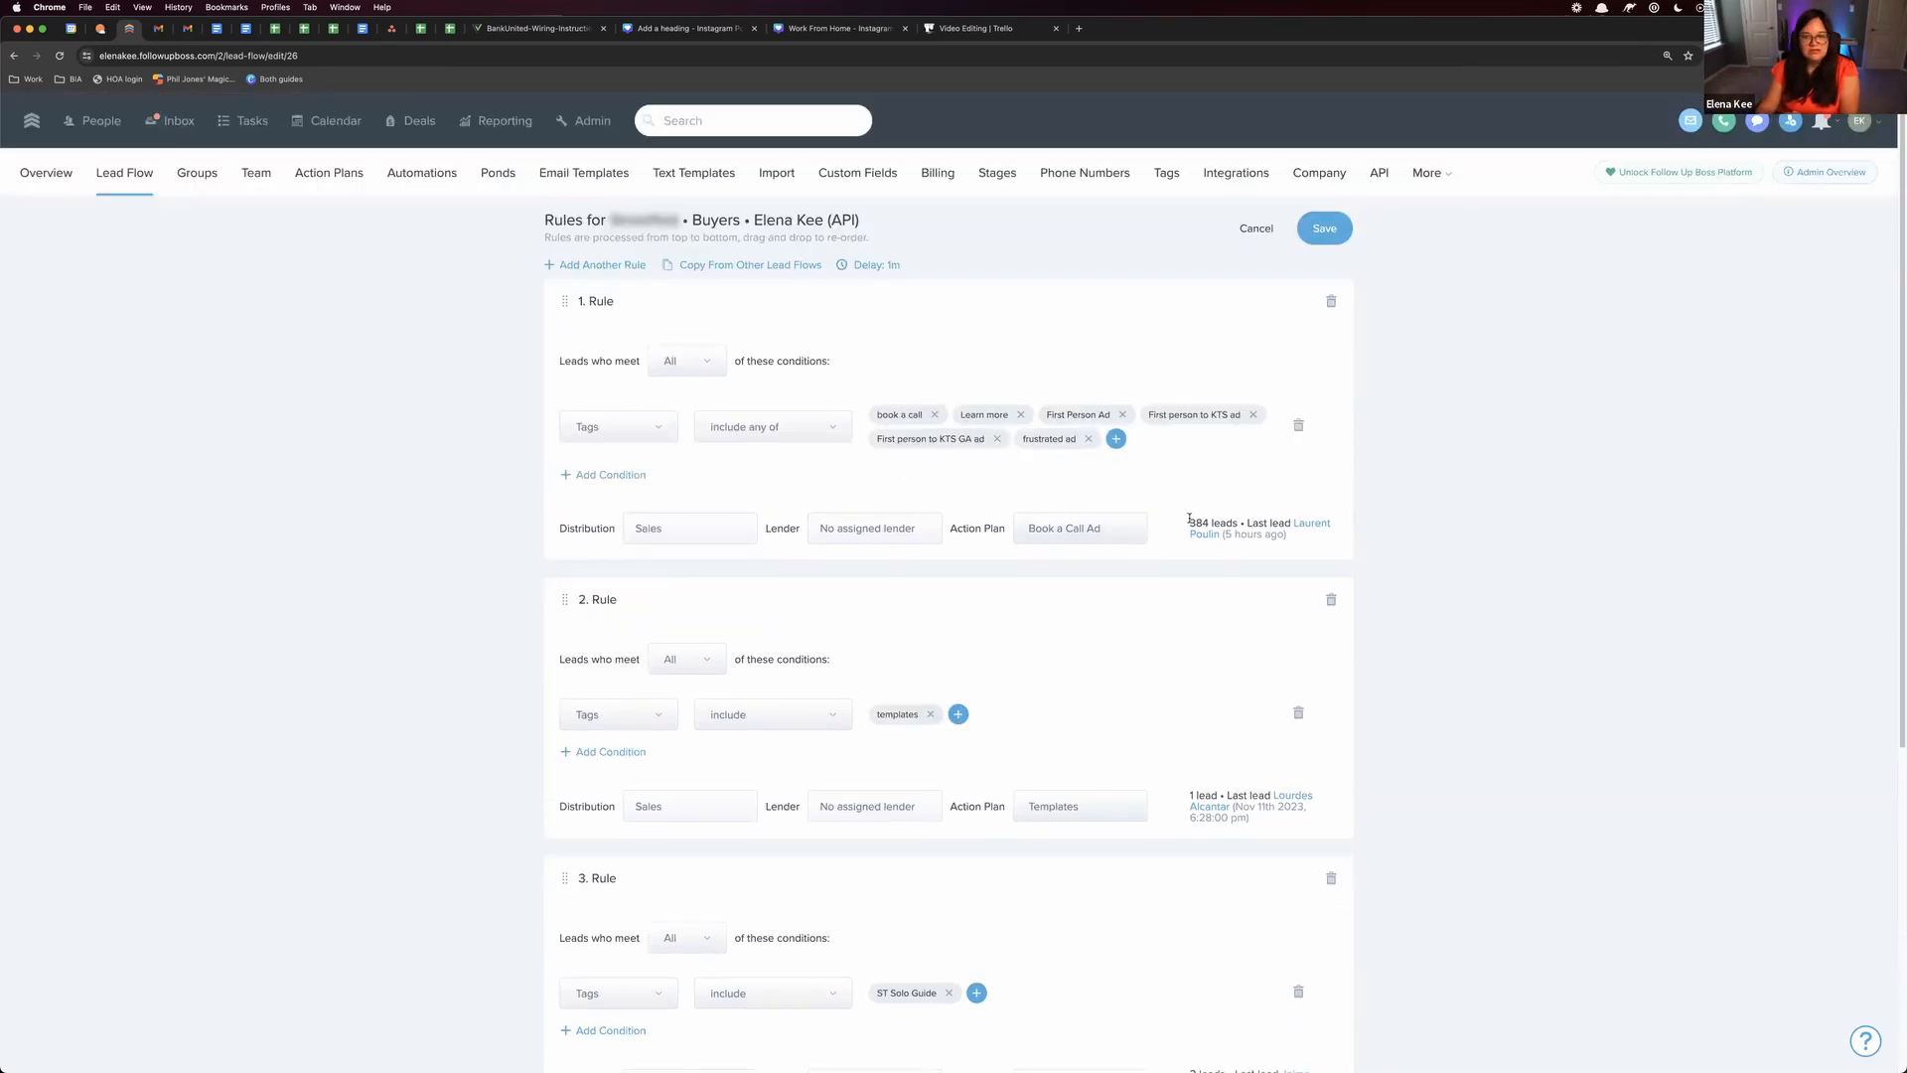
Check the lead counts and last-lead details recorded for Rules 1 and 2
{"action": "left_click_drag", "start_coordinate": [1189, 518], "coordinate": [1338, 531]}
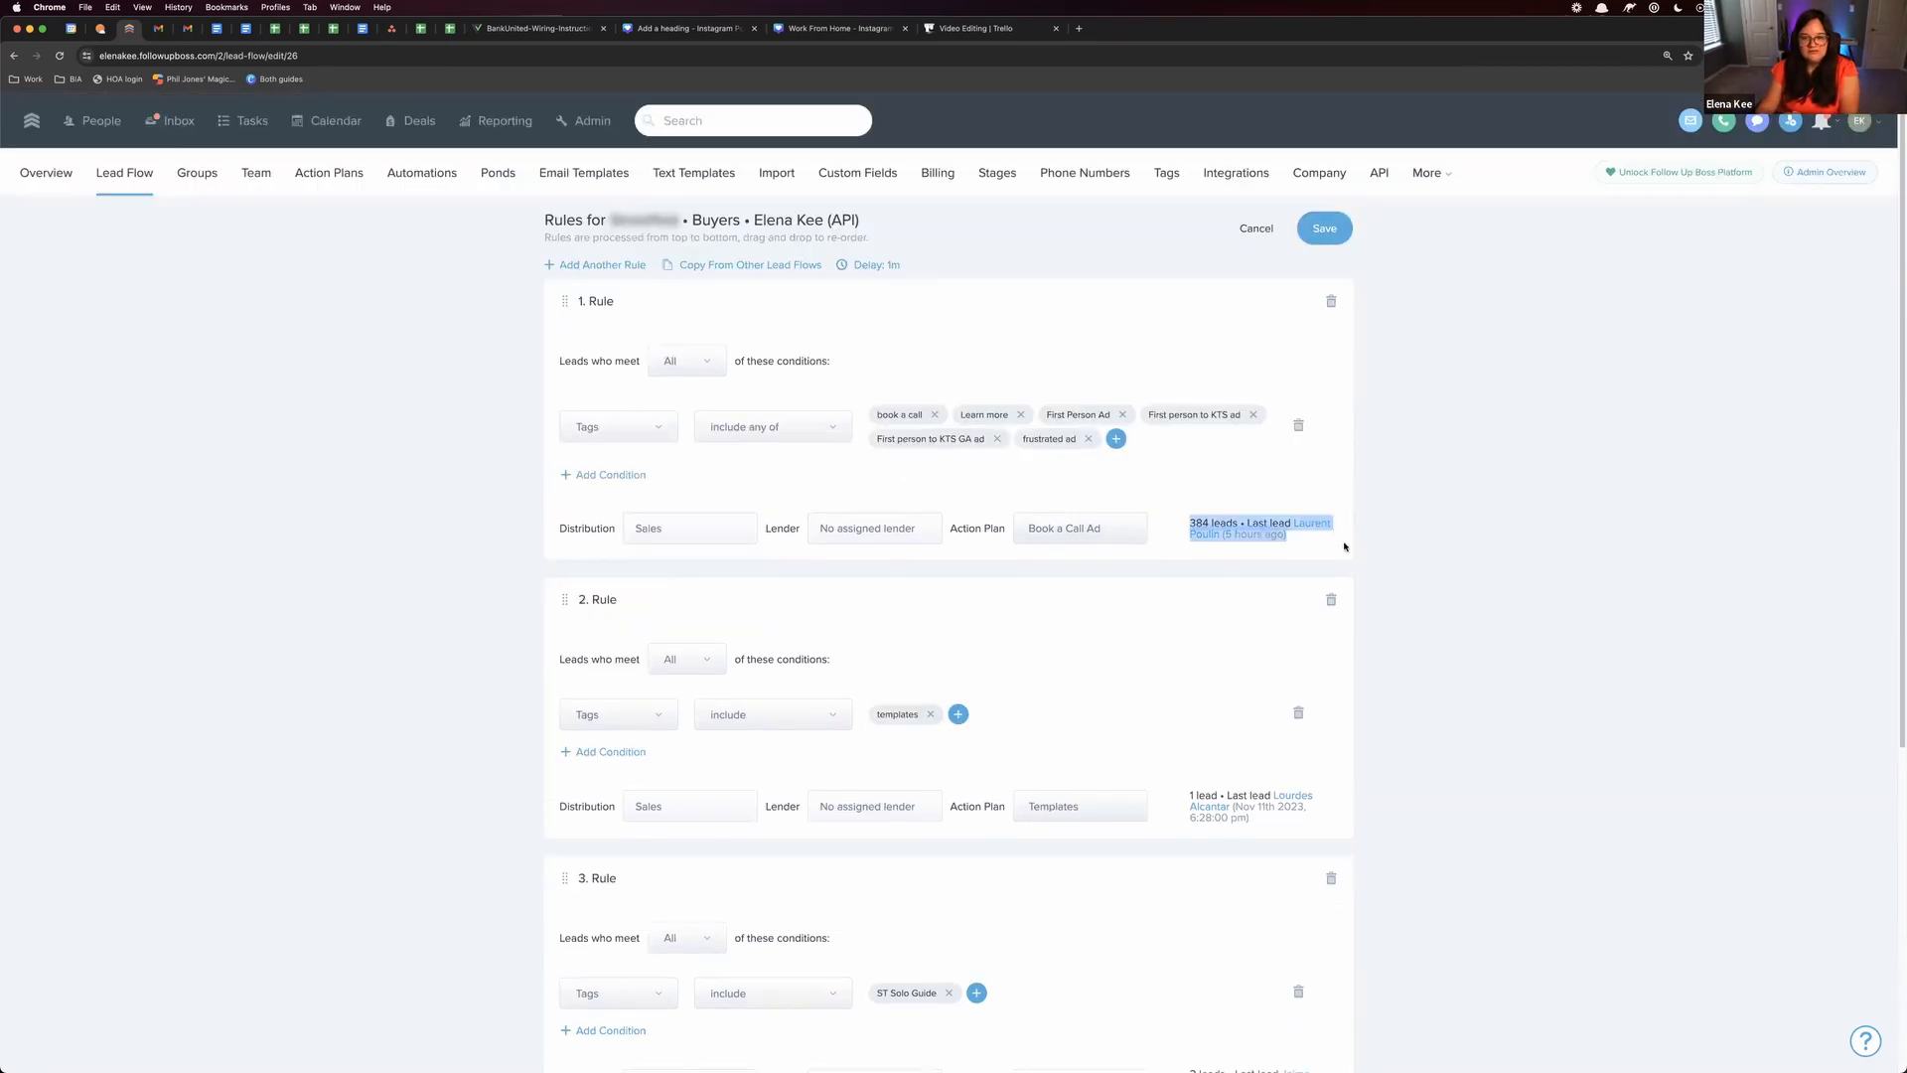
{"action": "left_click_drag", "start_coordinate": [591, 374], "coordinate": [1247, 544]}
{"action": "scroll", "coordinate": [1158, 523], "scroll_direction": "down", "scroll_amount": 3}
{"action": "left_click", "coordinate": [1213, 544]}
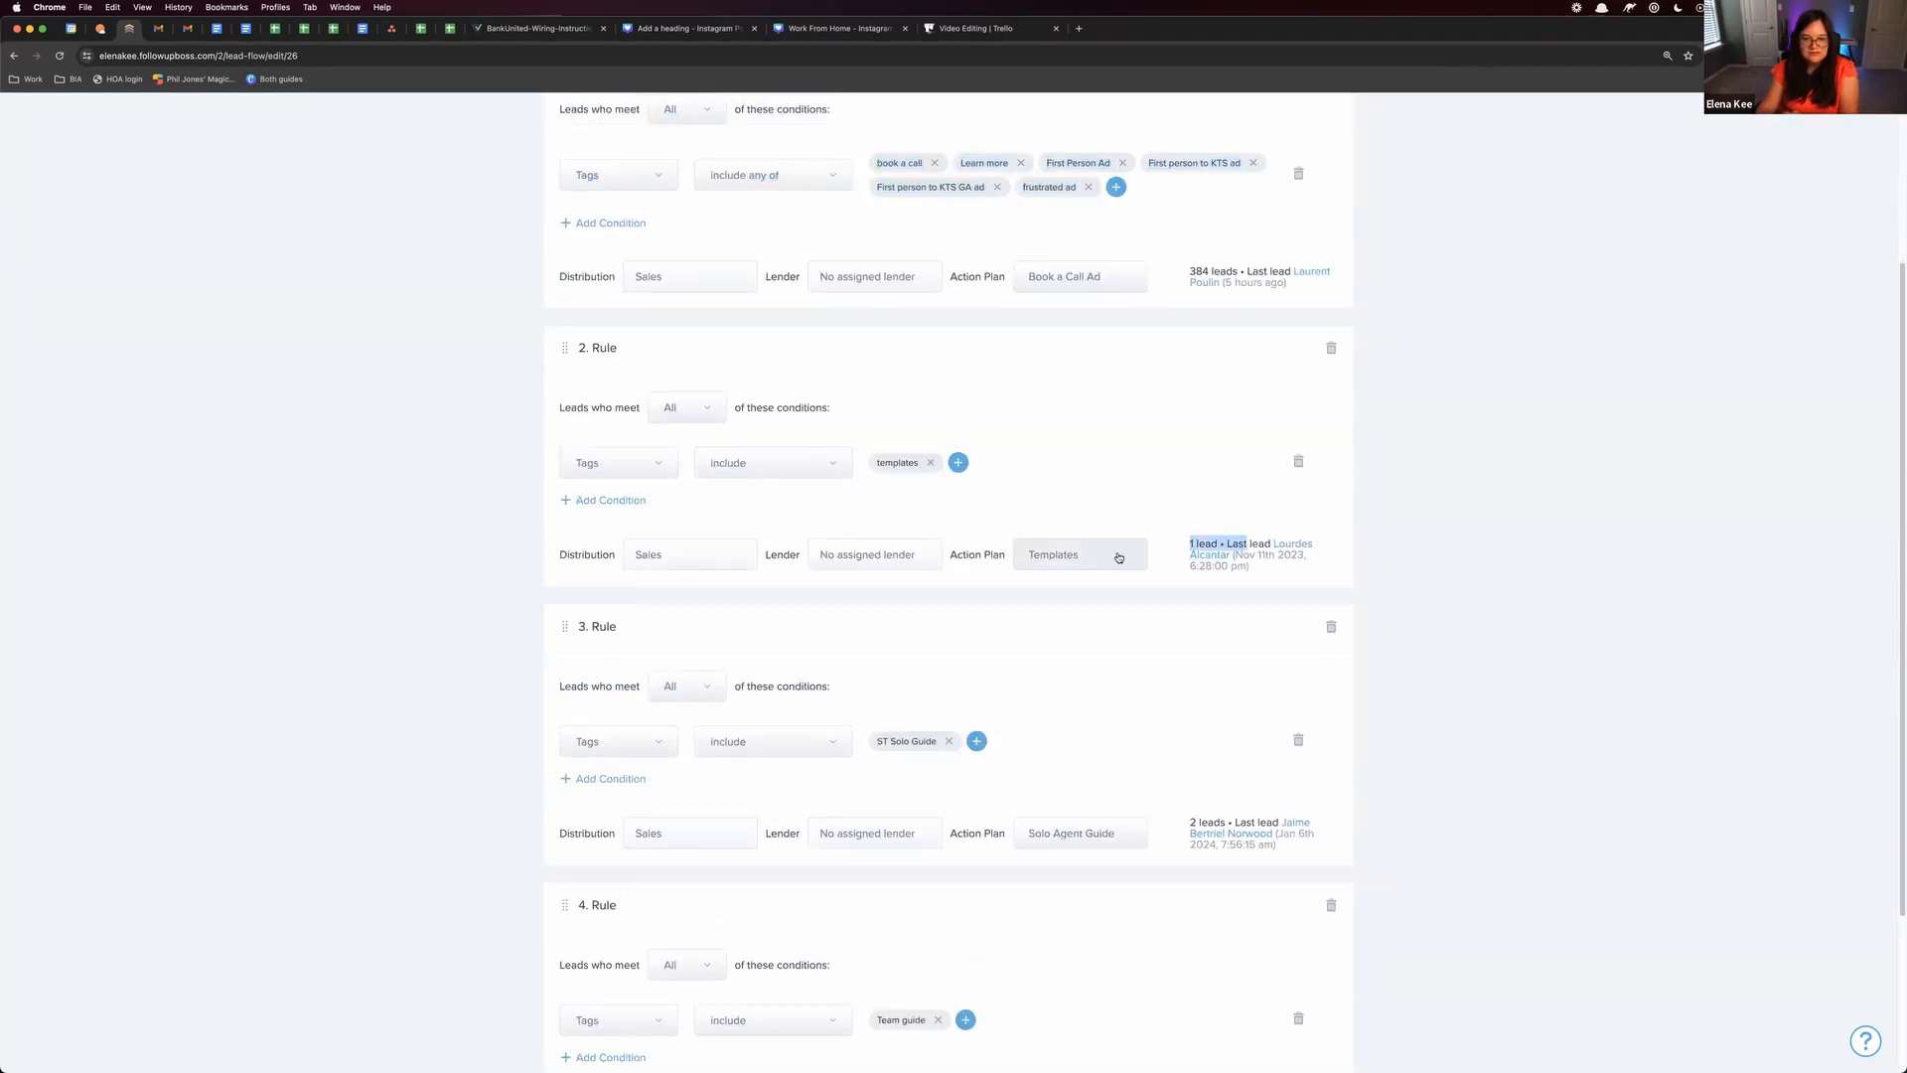
{"action": "left_click", "coordinate": [1202, 553]}
Review the remaining rules down to the Default Rule and check the Default Rule's lead count
{"action": "left_click", "coordinate": [13, 56]}
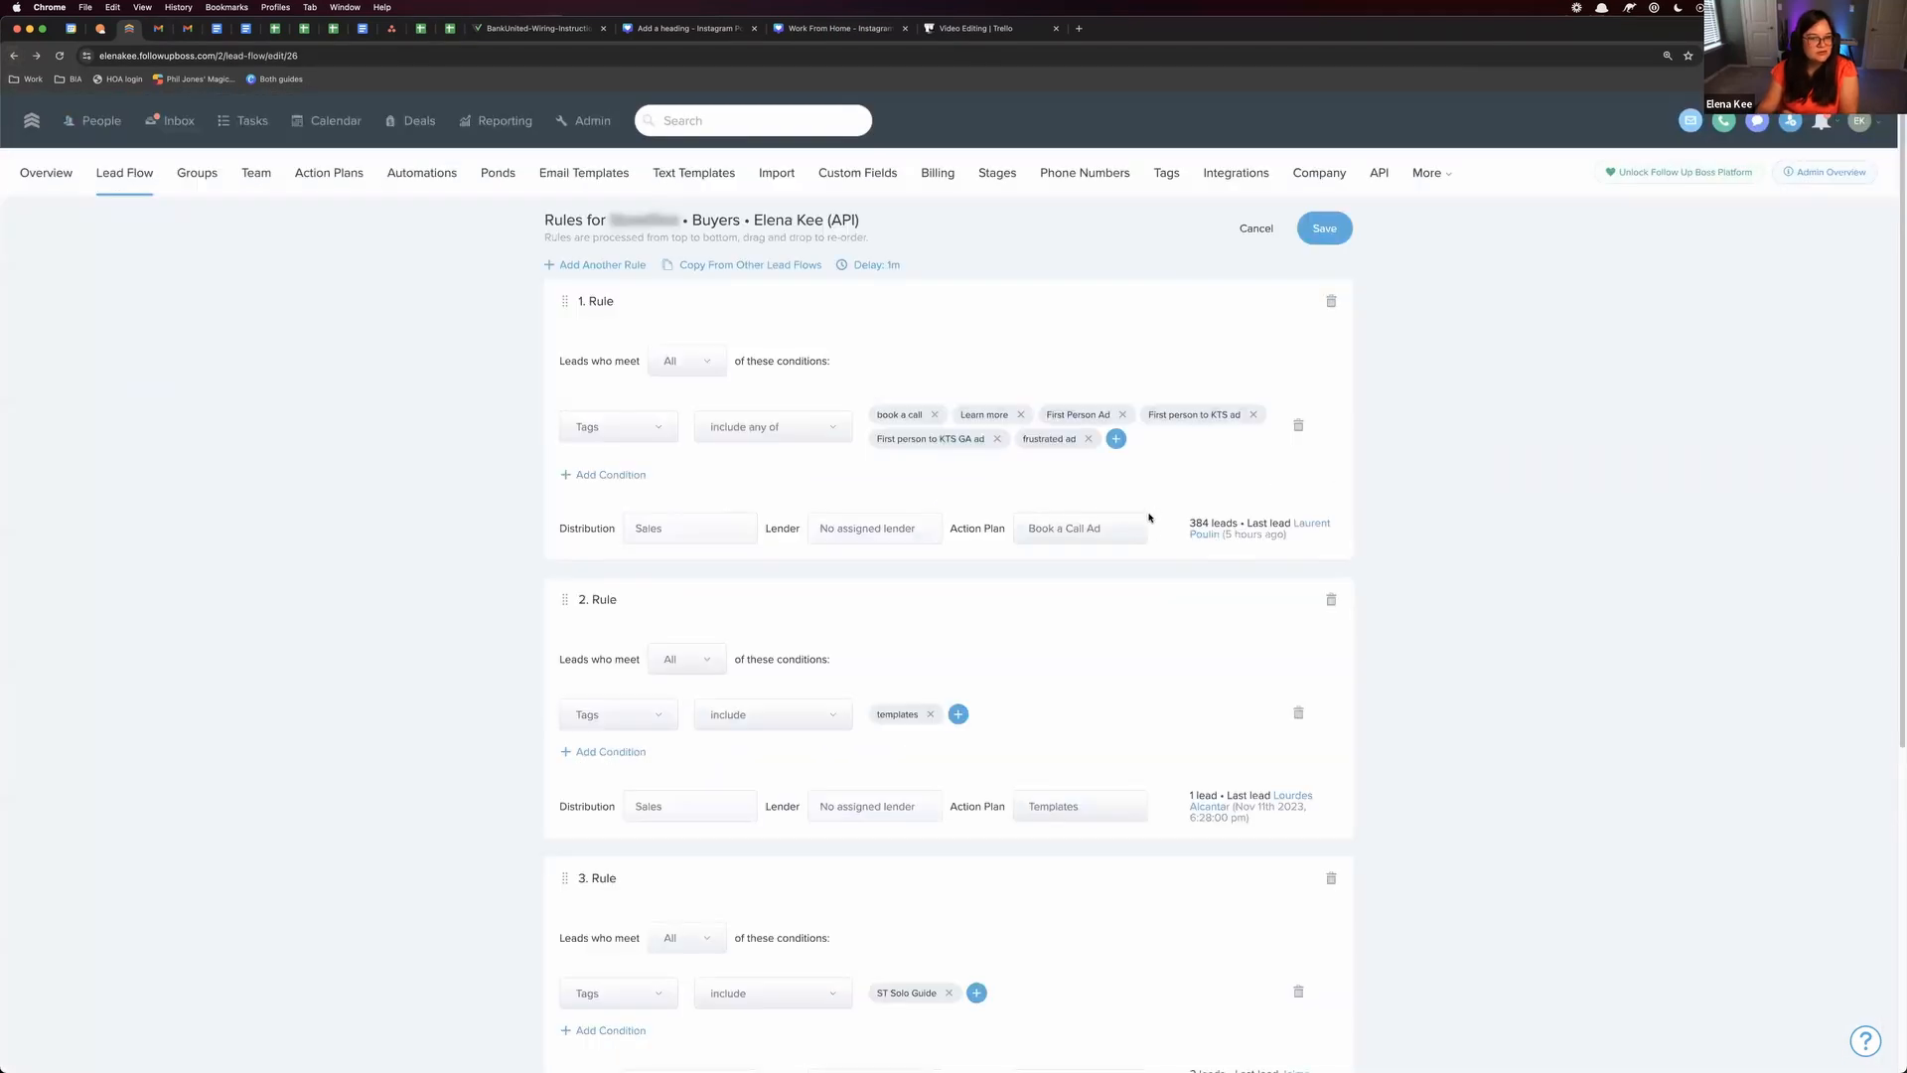
{"action": "scroll", "coordinate": [1128, 732], "scroll_direction": "down", "scroll_amount": 5}
{"action": "scroll", "coordinate": [1269, 742], "scroll_direction": "down", "scroll_amount": 1}
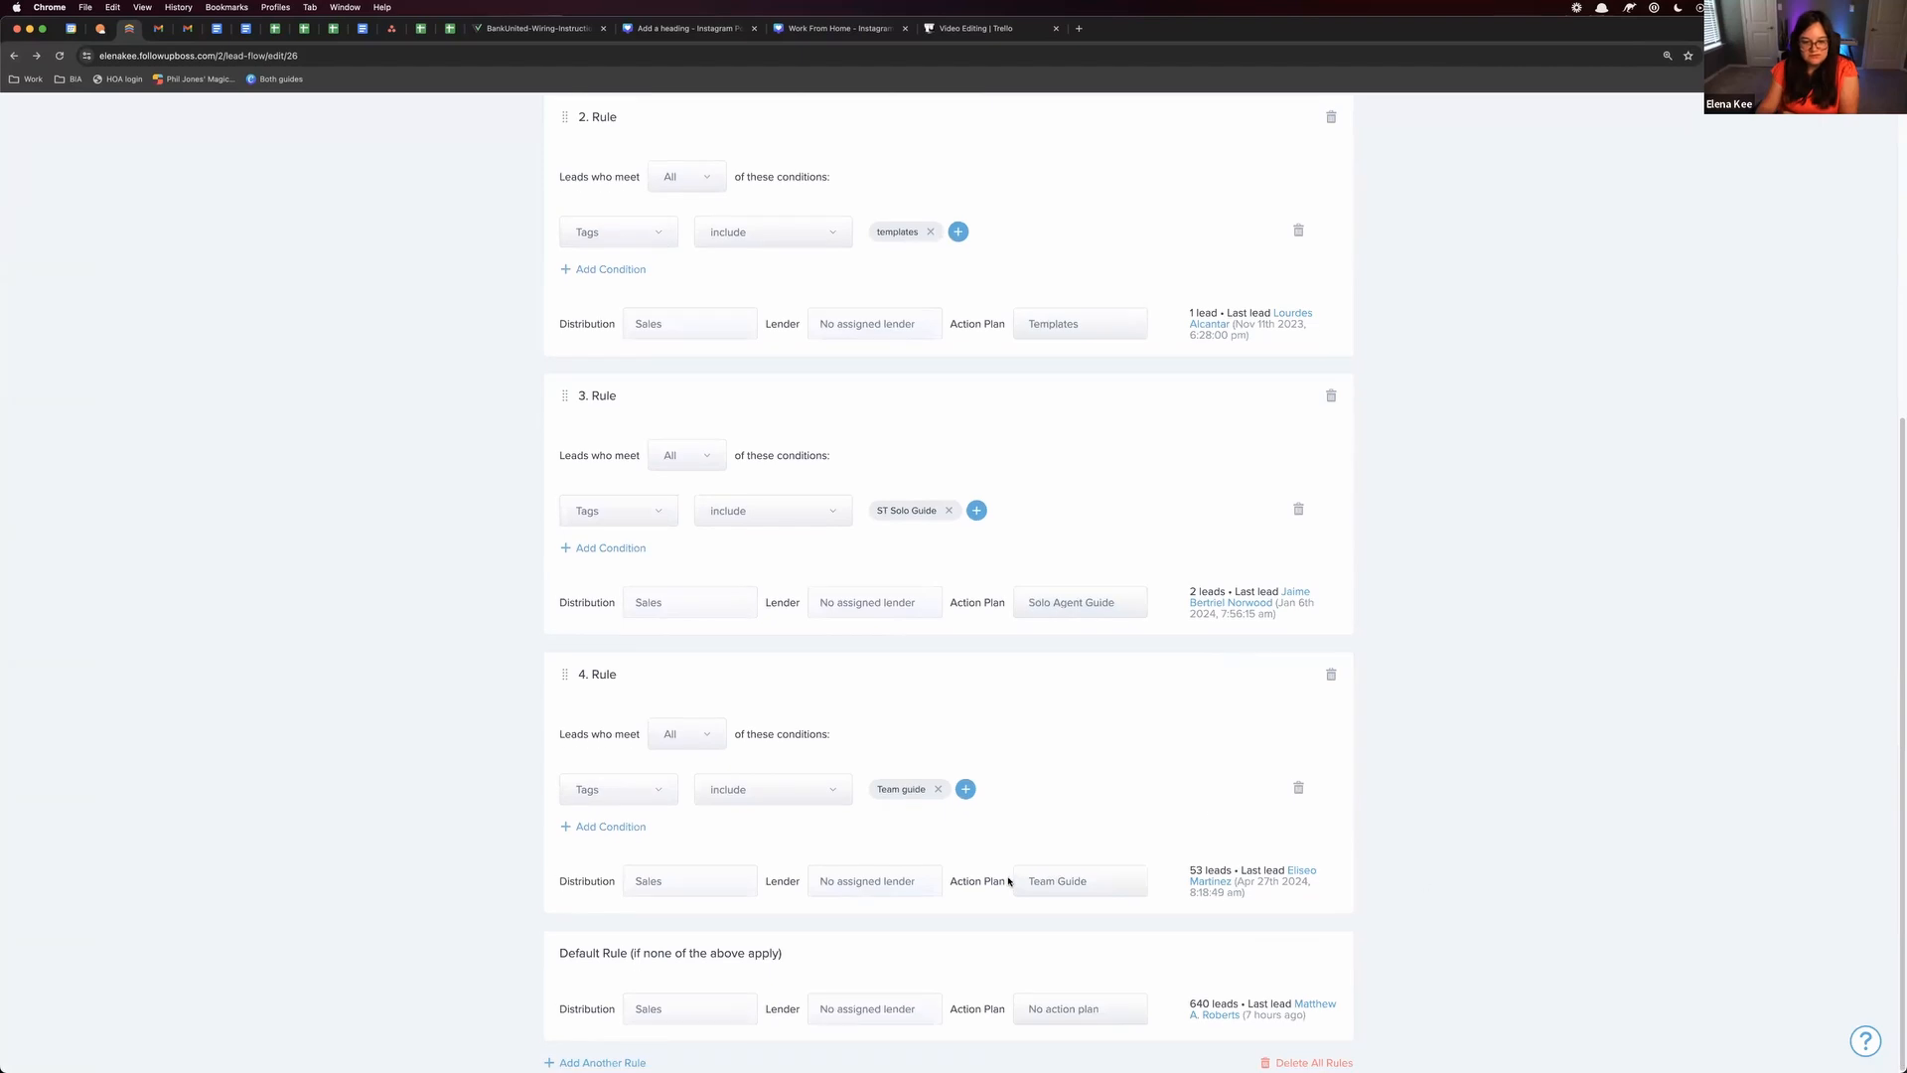
{"action": "left_click_drag", "start_coordinate": [1193, 999], "coordinate": [1247, 997]}
{"action": "scroll", "coordinate": [708, 702], "scroll_direction": "up", "scroll_amount": 10}
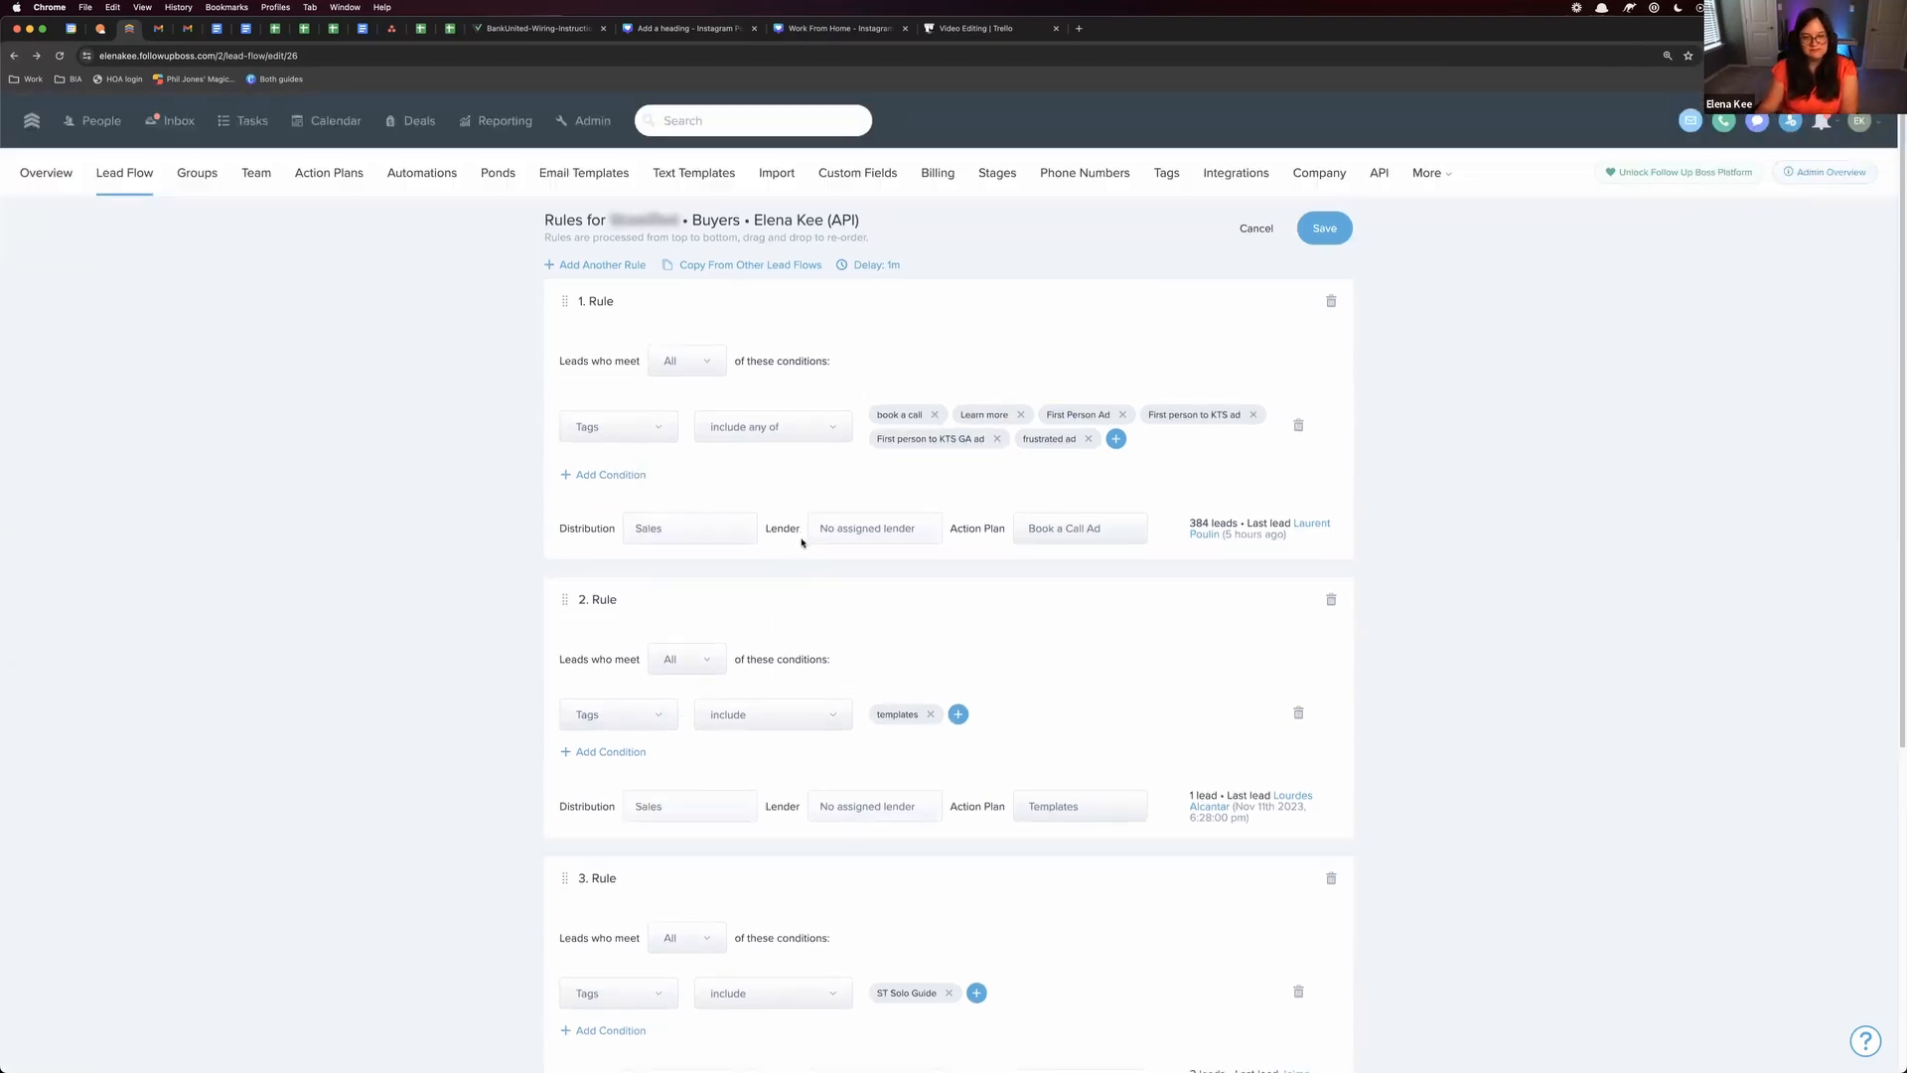
Look over the rules again and open the list of condition types for Rule 1's tag condition
{"action": "scroll", "coordinate": [1162, 879], "scroll_direction": "down", "scroll_amount": 5}
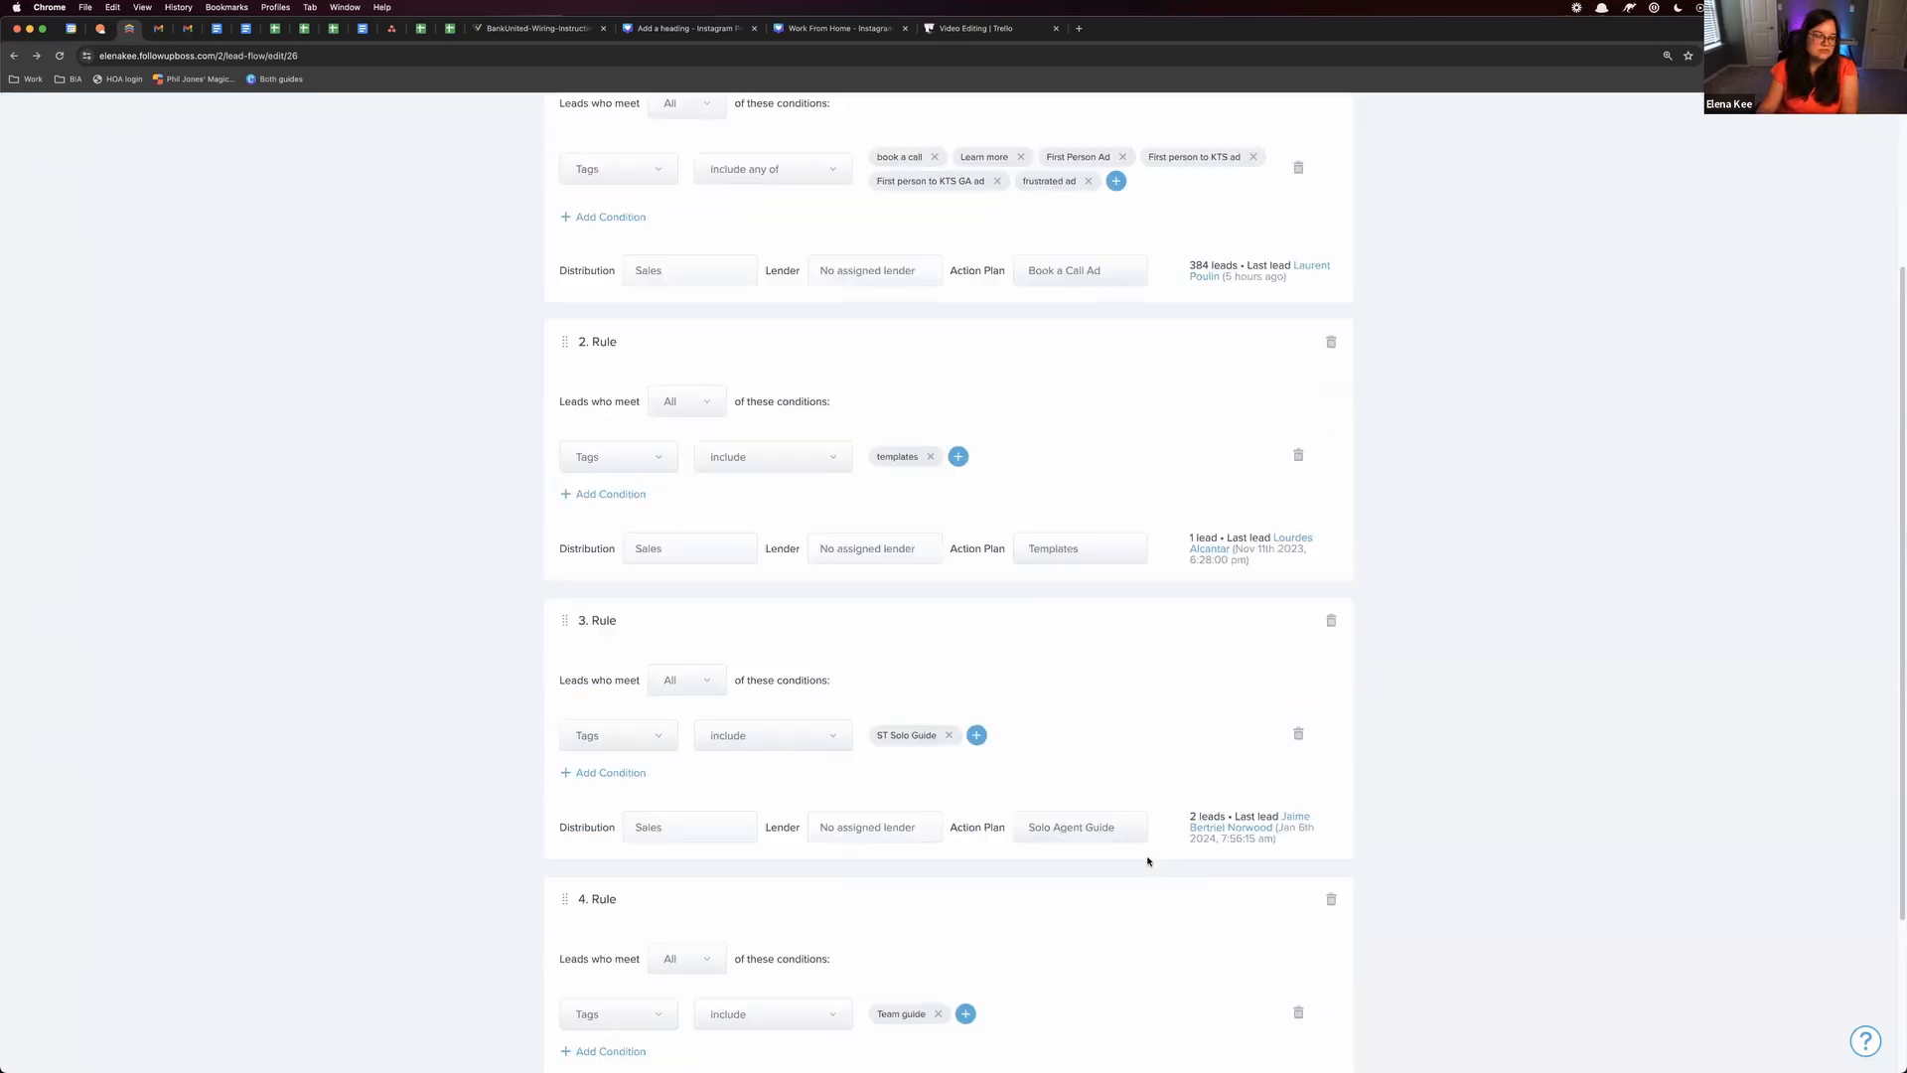
{"action": "scroll", "coordinate": [1150, 801], "scroll_direction": "up", "scroll_amount": 5}
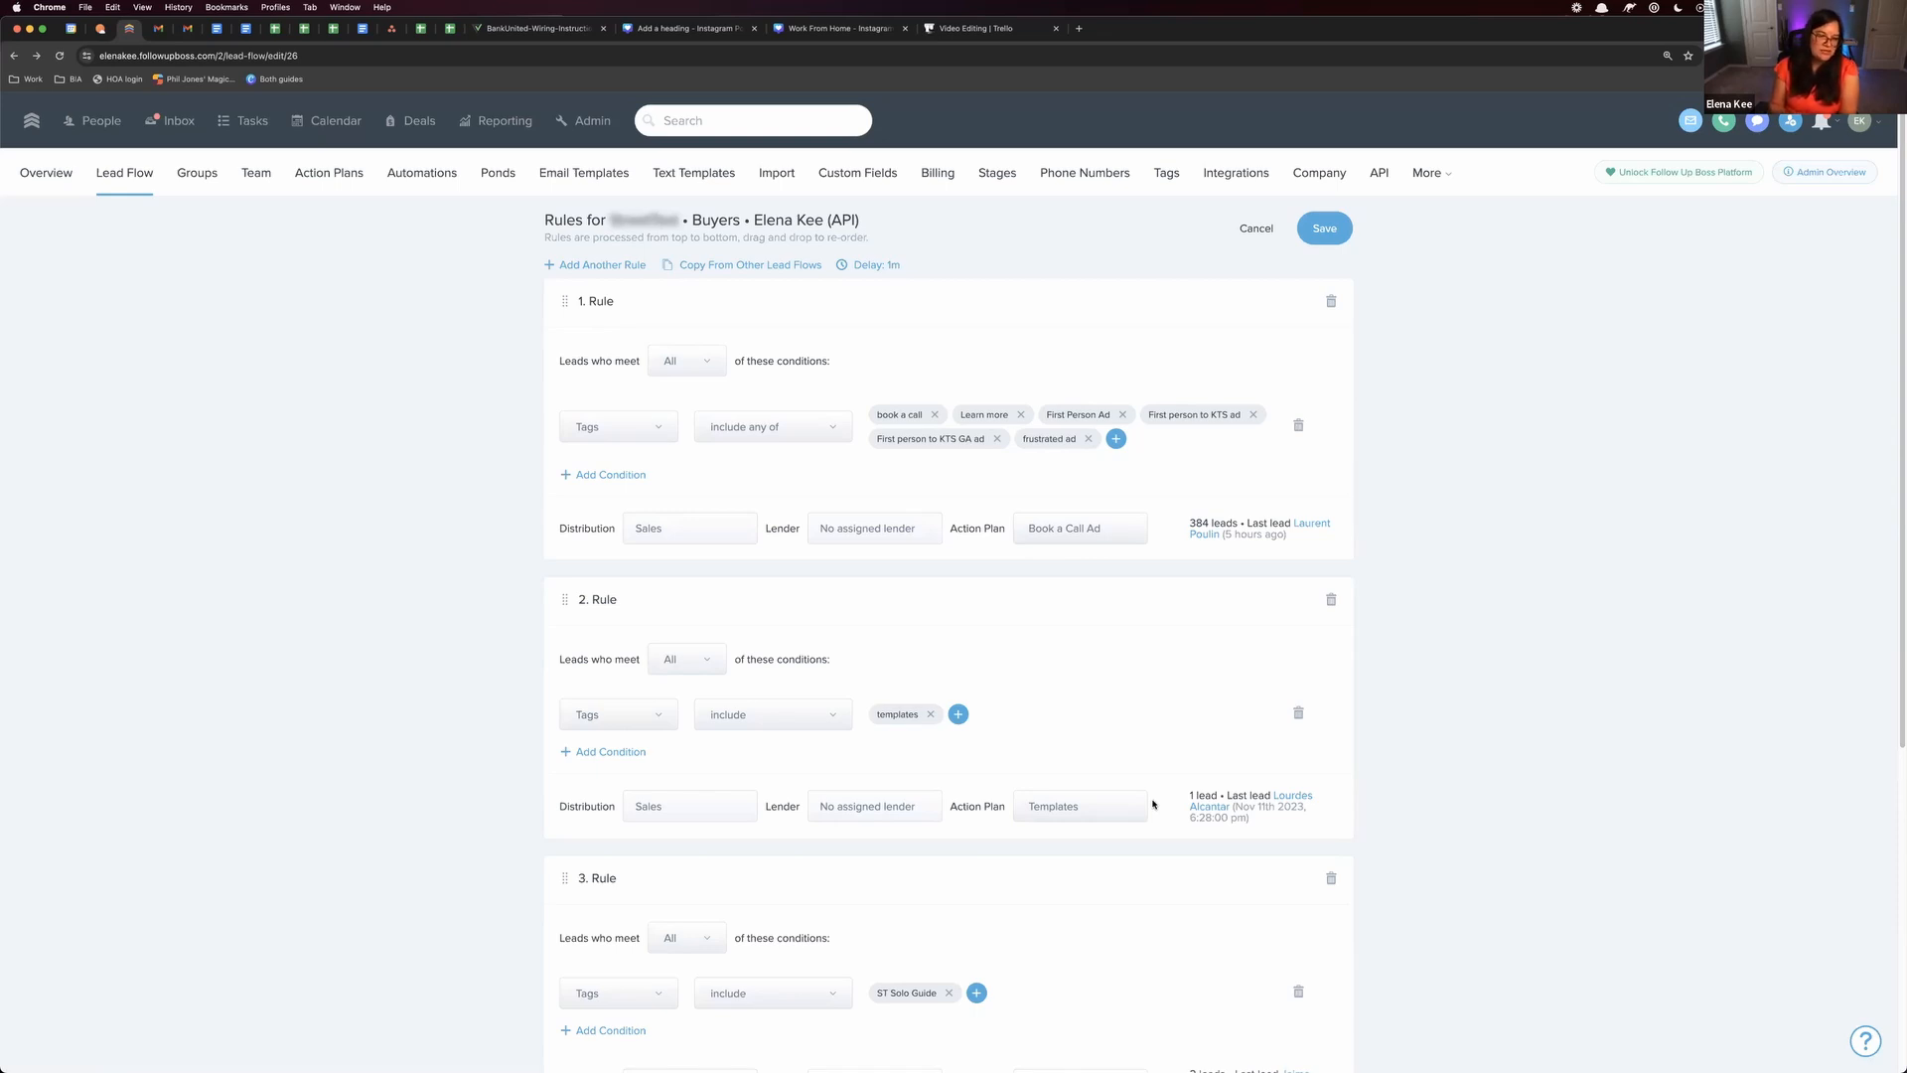
{"action": "left_click", "coordinate": [657, 428]}
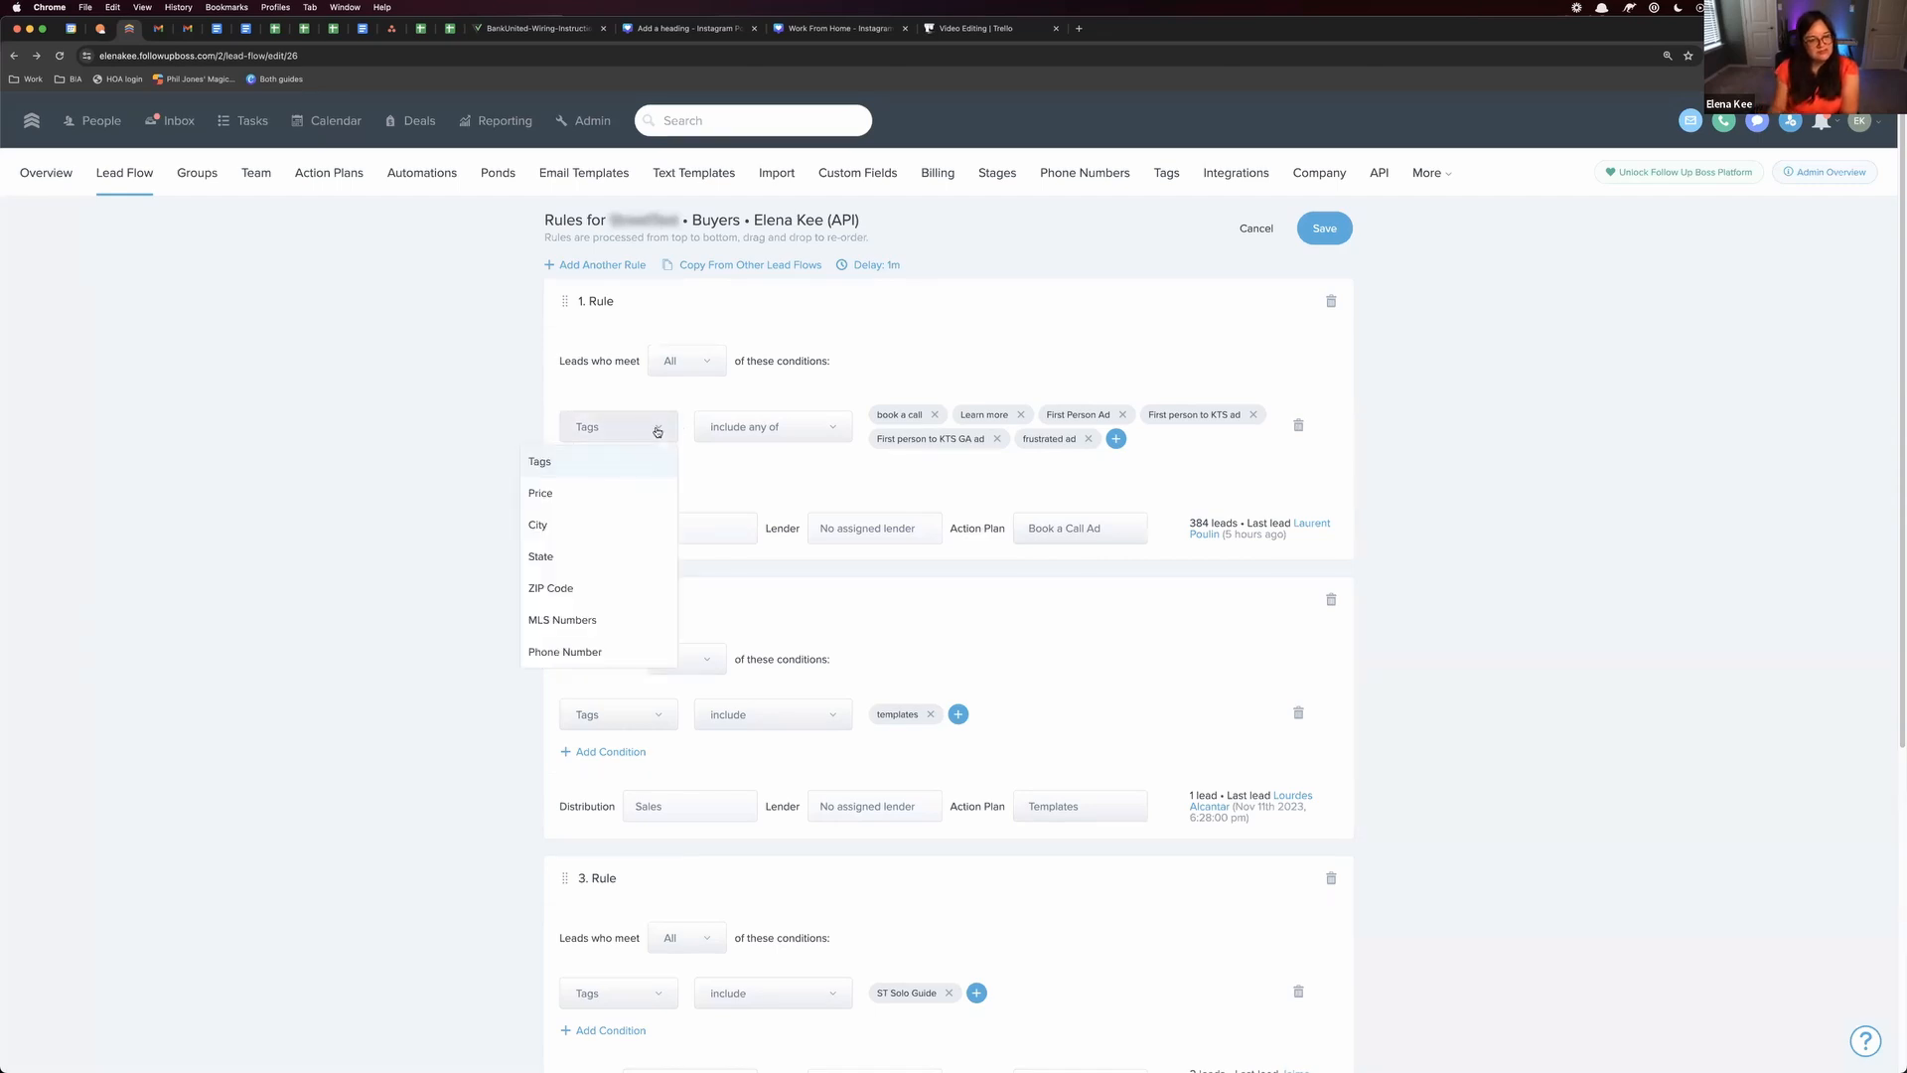